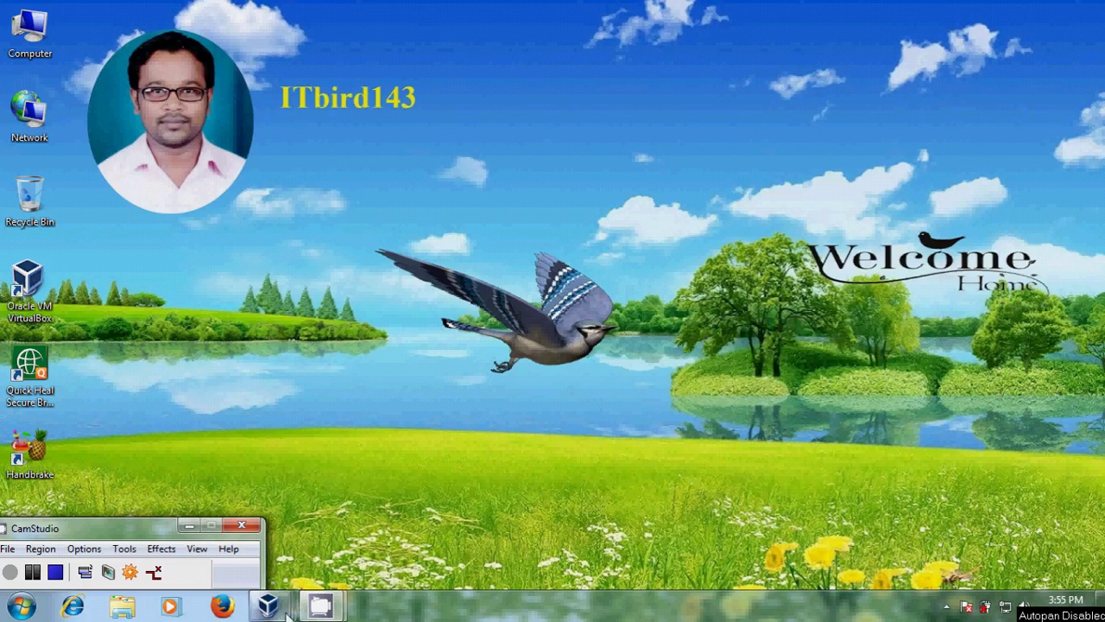
- Switch to the 2008 virtual machine in Oracle VM VirtualBox and open Server Manager
mouse_move(269, 609)
left_click(303, 514)
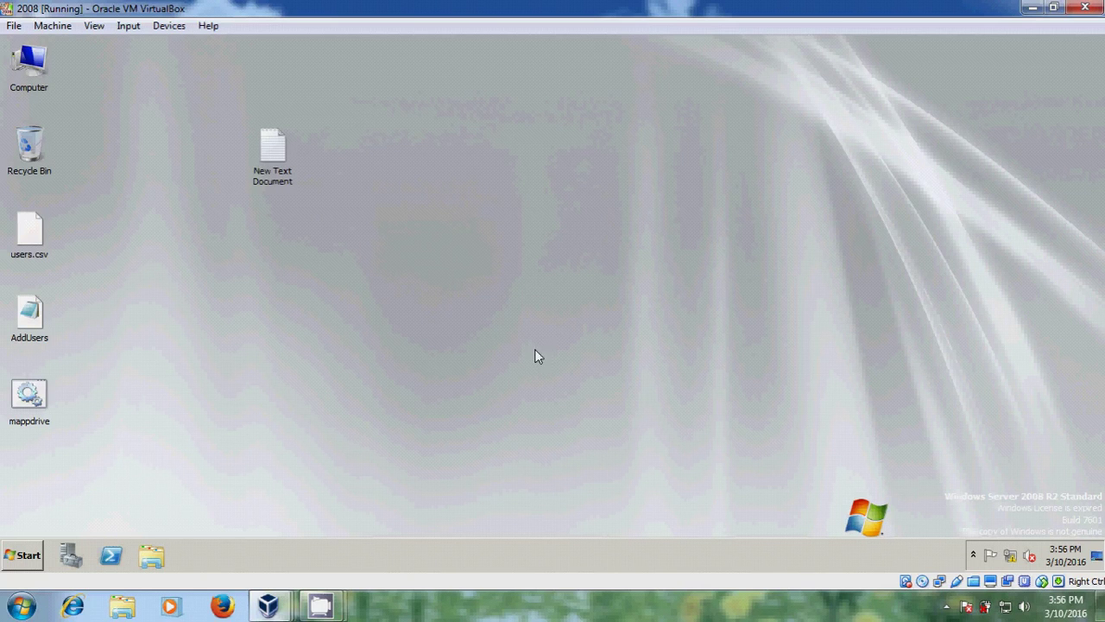
left_click(29, 558)
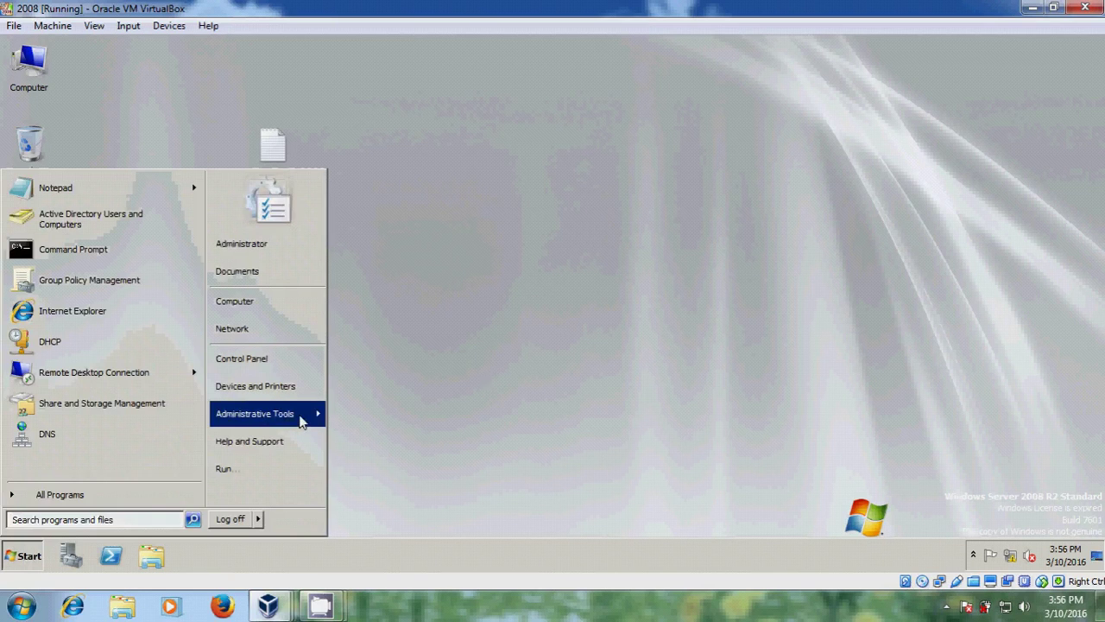
mouse_move(301, 421)
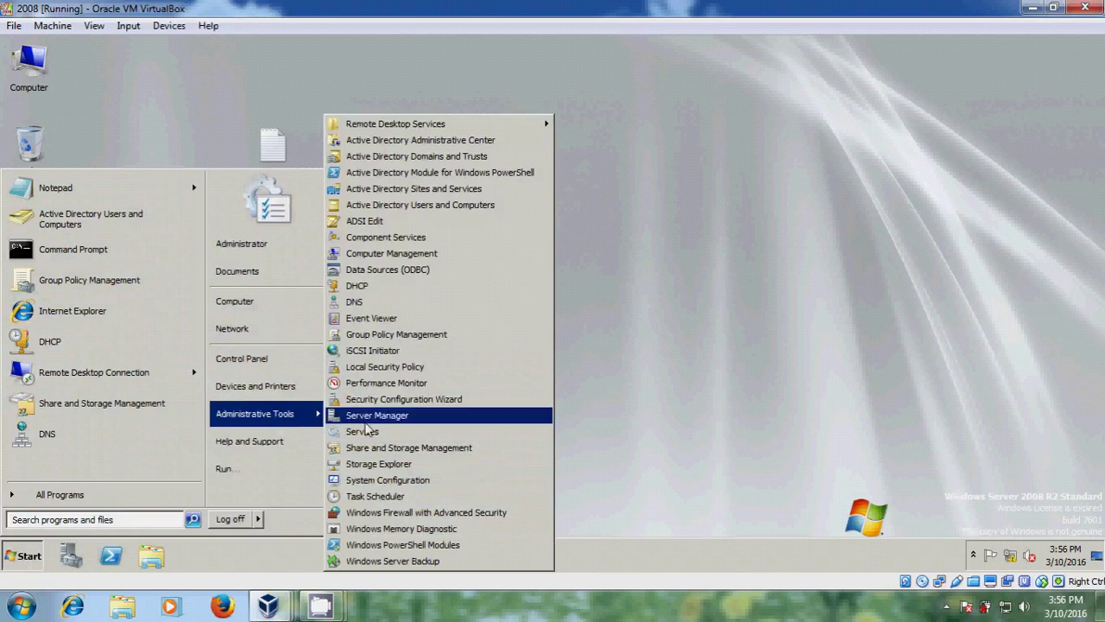
left_click(417, 418)
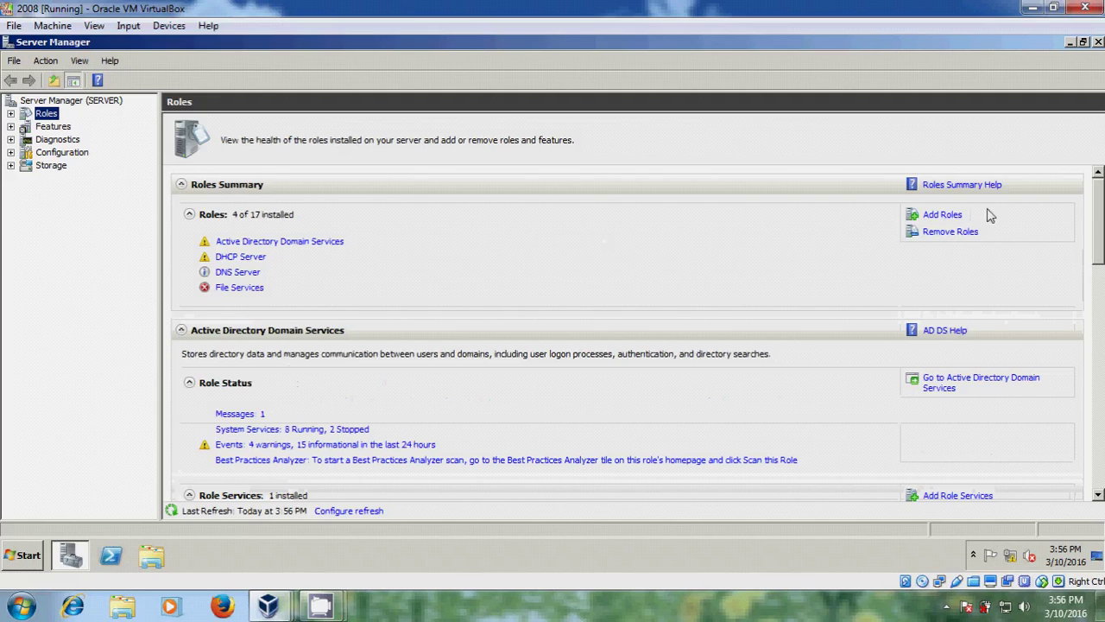
- Install the Print and Document Services role with the Print Server role service
left_click(955, 219)
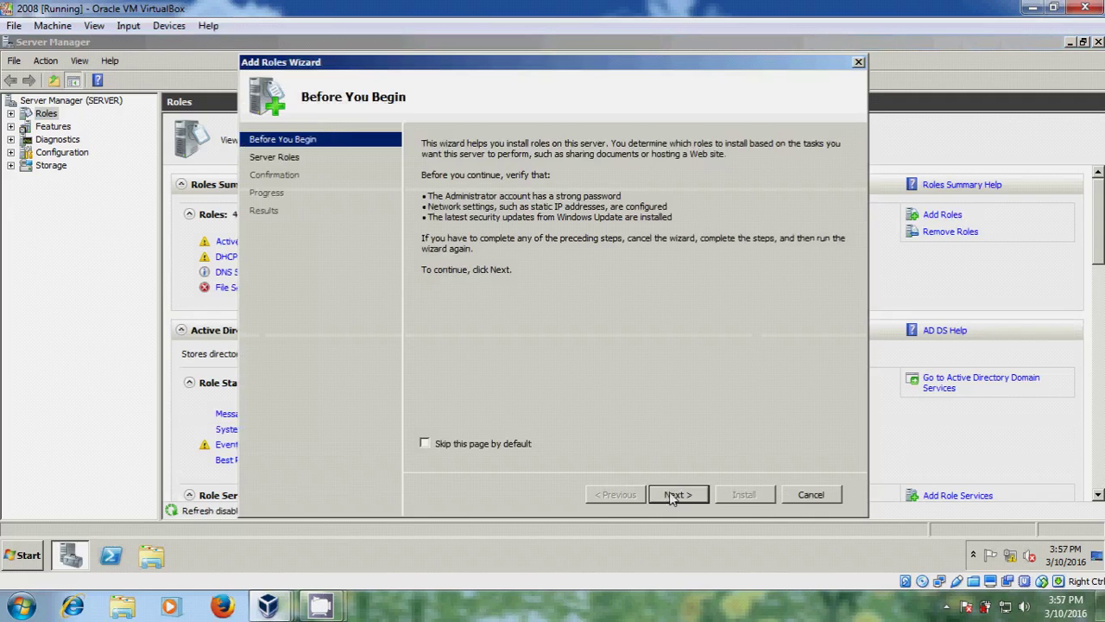
left_click(676, 495)
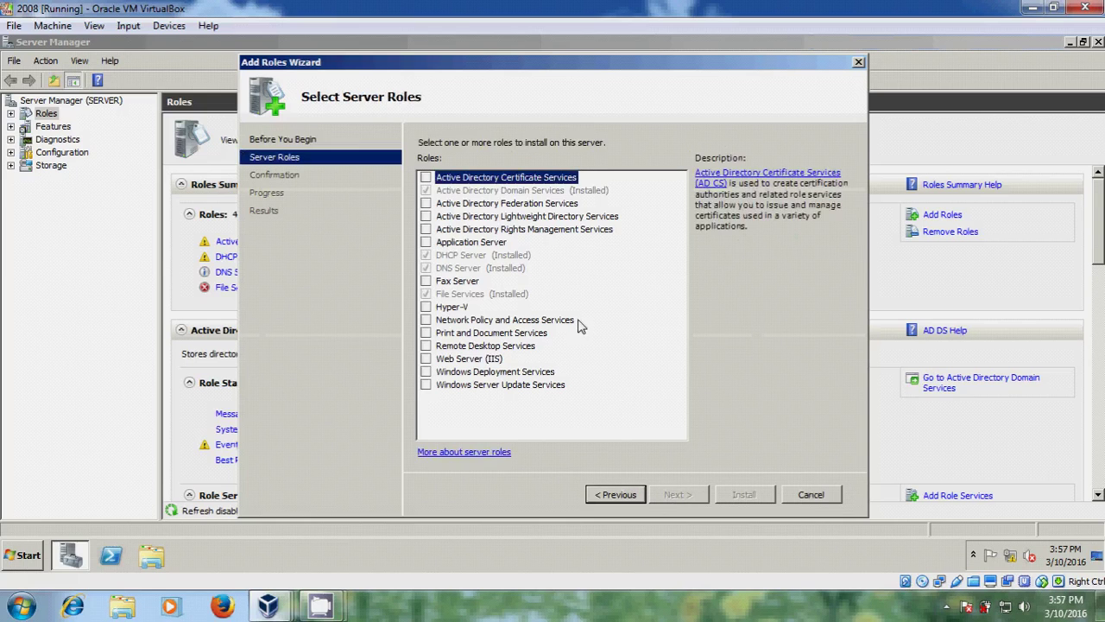
left_click(425, 334)
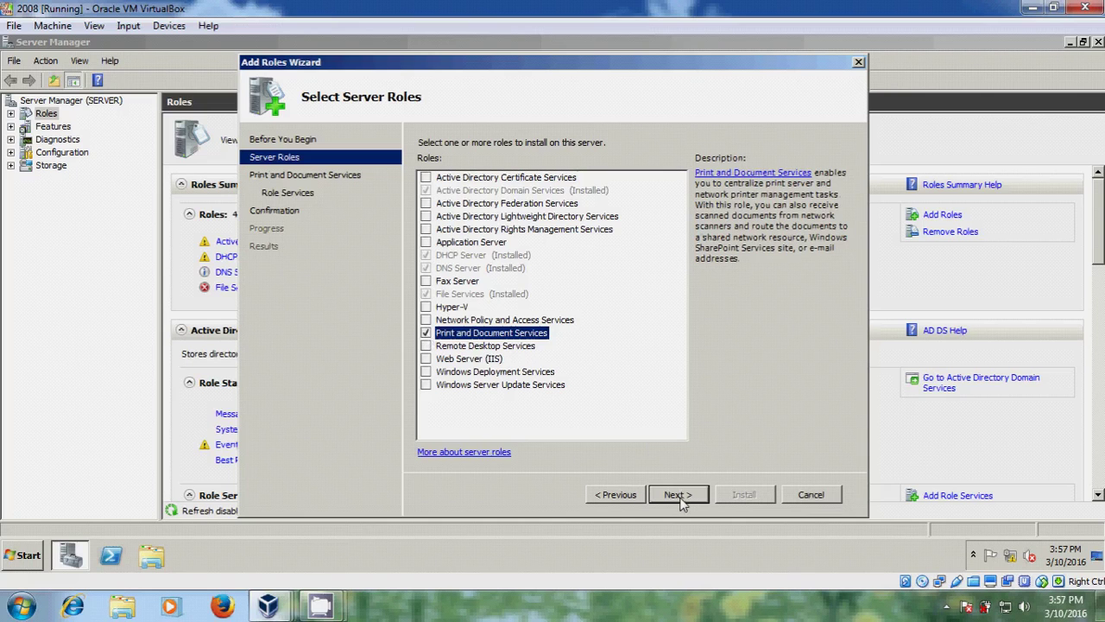
left_click(679, 494)
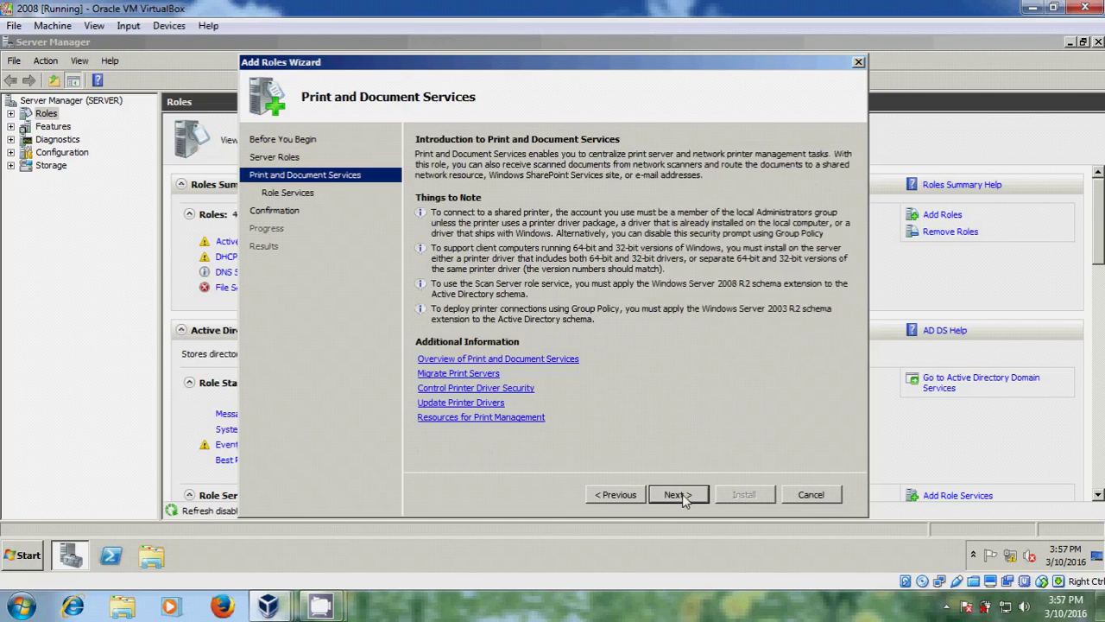
left_click(682, 497)
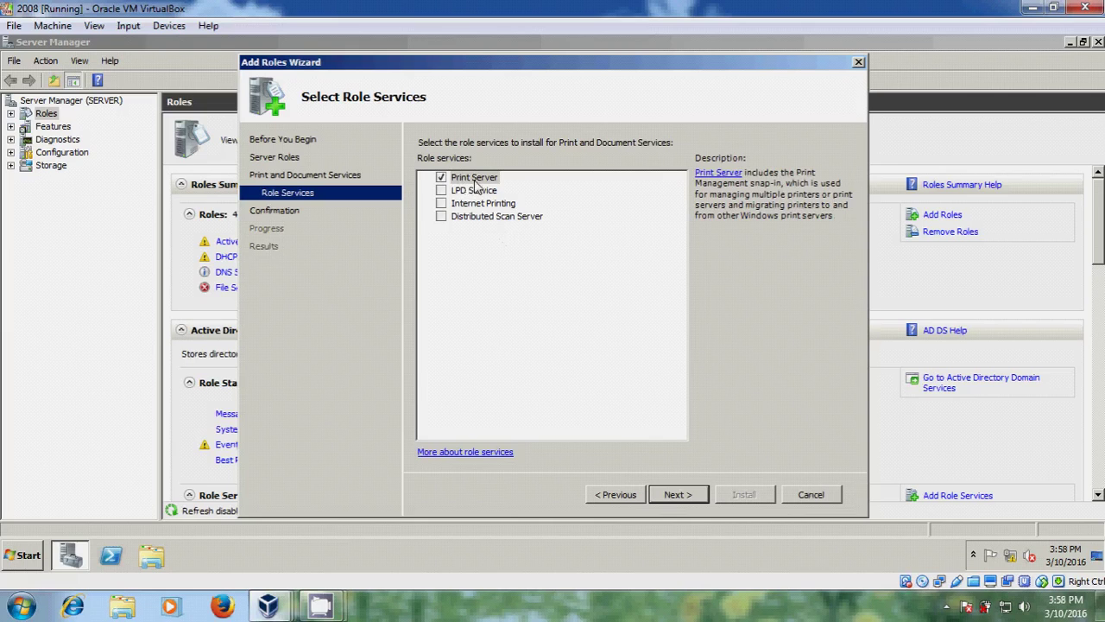
left_click(676, 496)
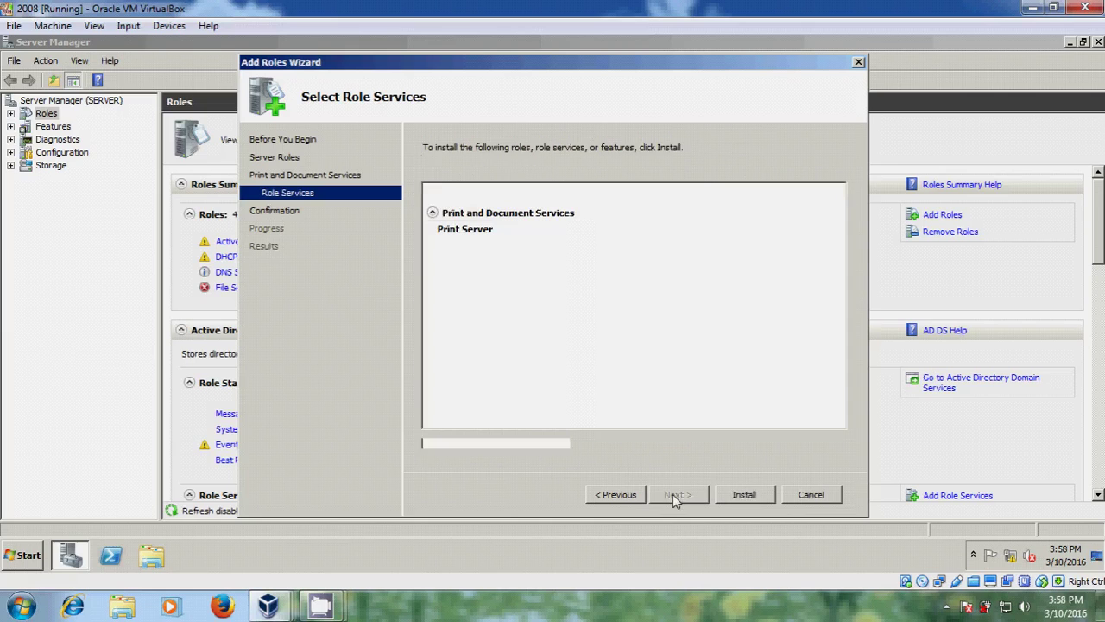
left_click(754, 496)
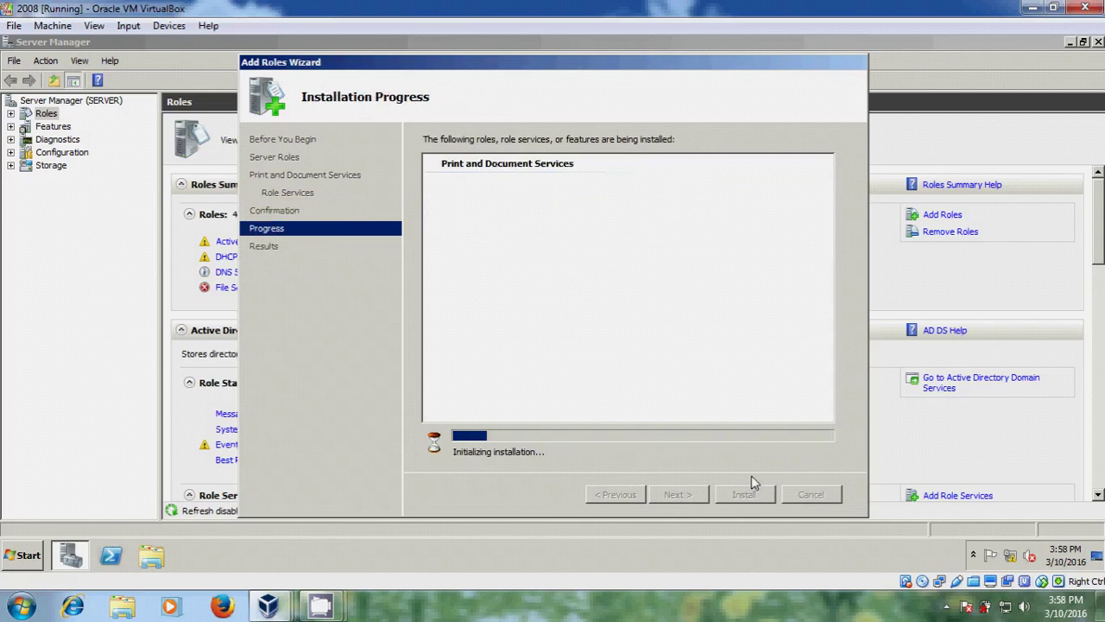
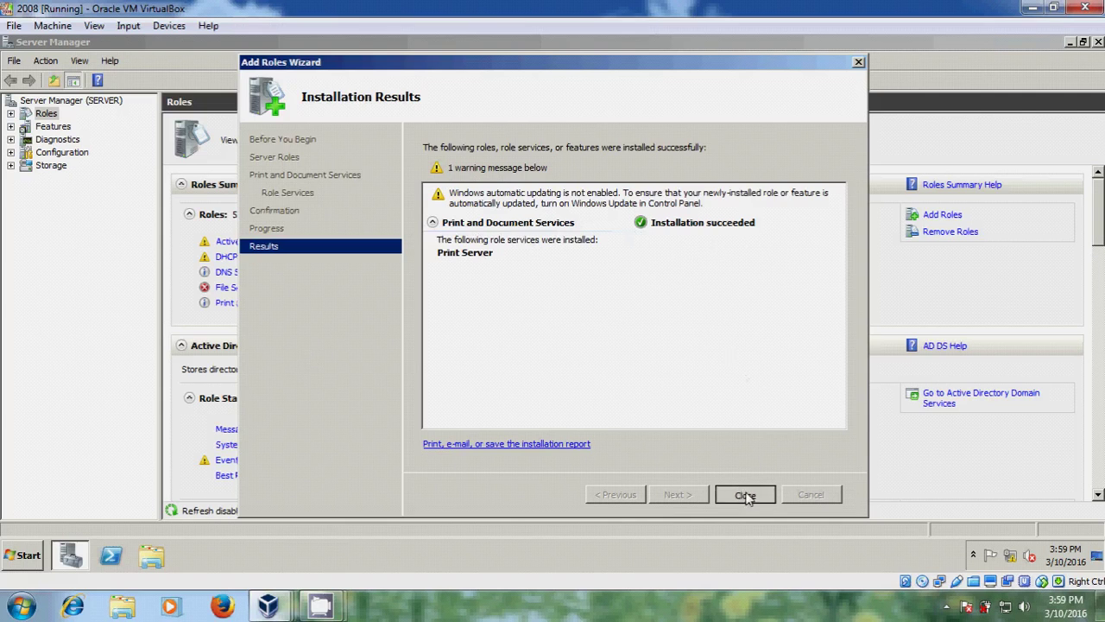
- Minimize Server Manager and open Print Management from the administrative tools
left_click(1070, 41)
left_click(26, 557)
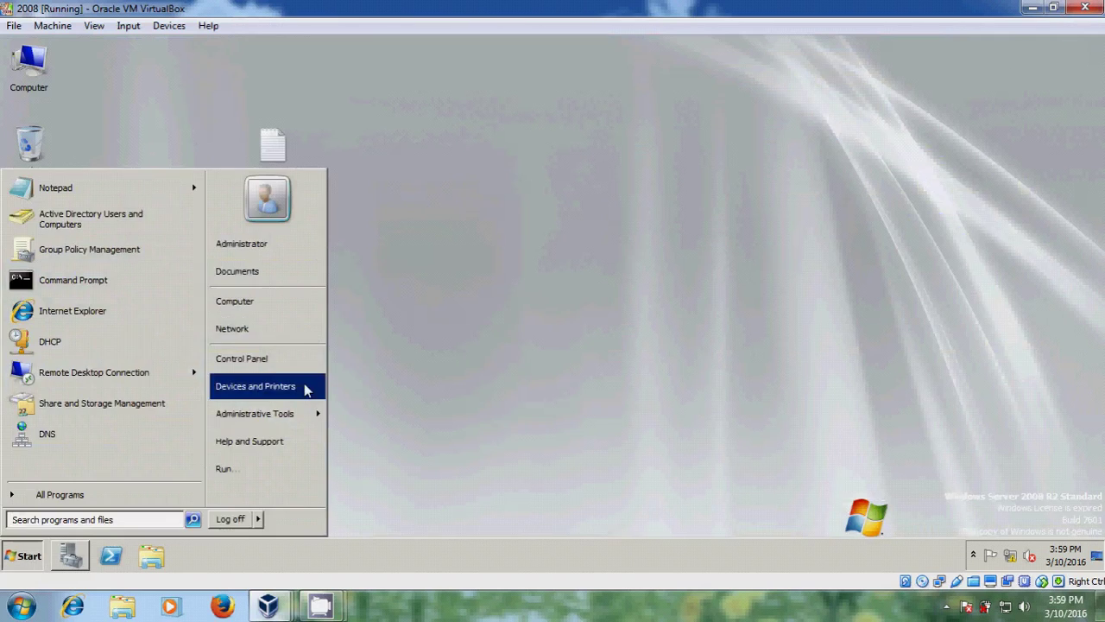
mouse_move(312, 420)
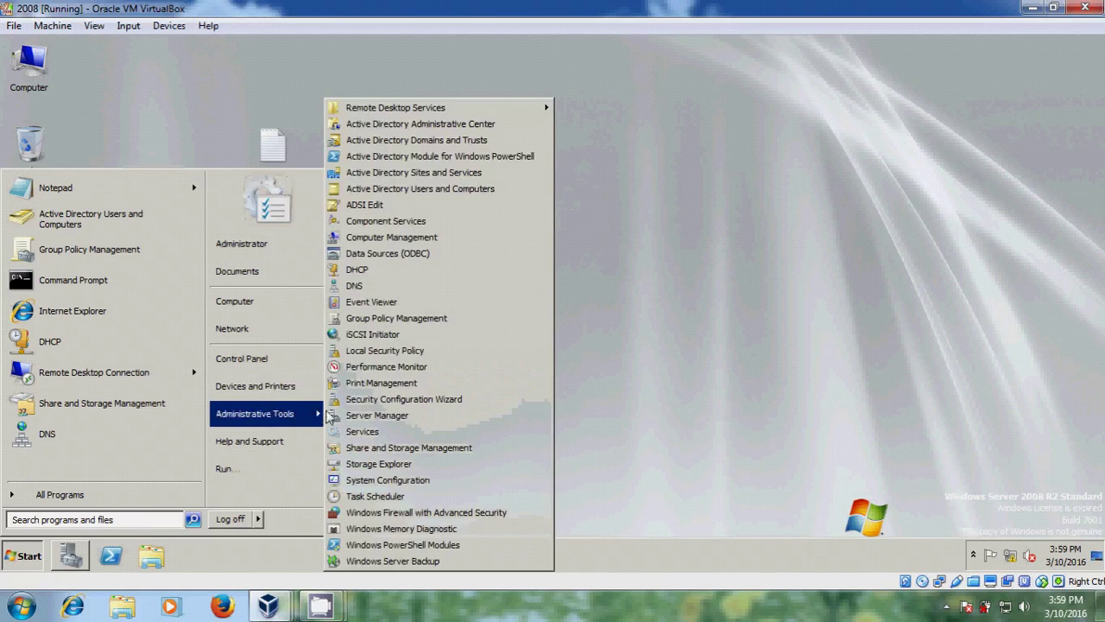
left_click(406, 384)
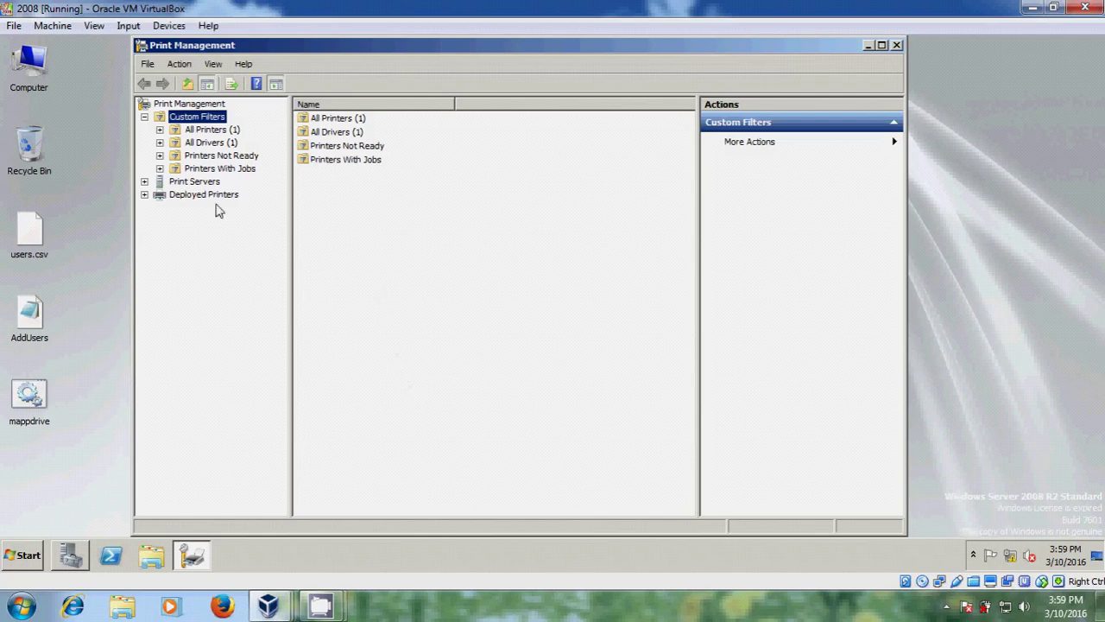
- Show the printers of the local print server SERVER and start adding a printer there
left_click(144, 182)
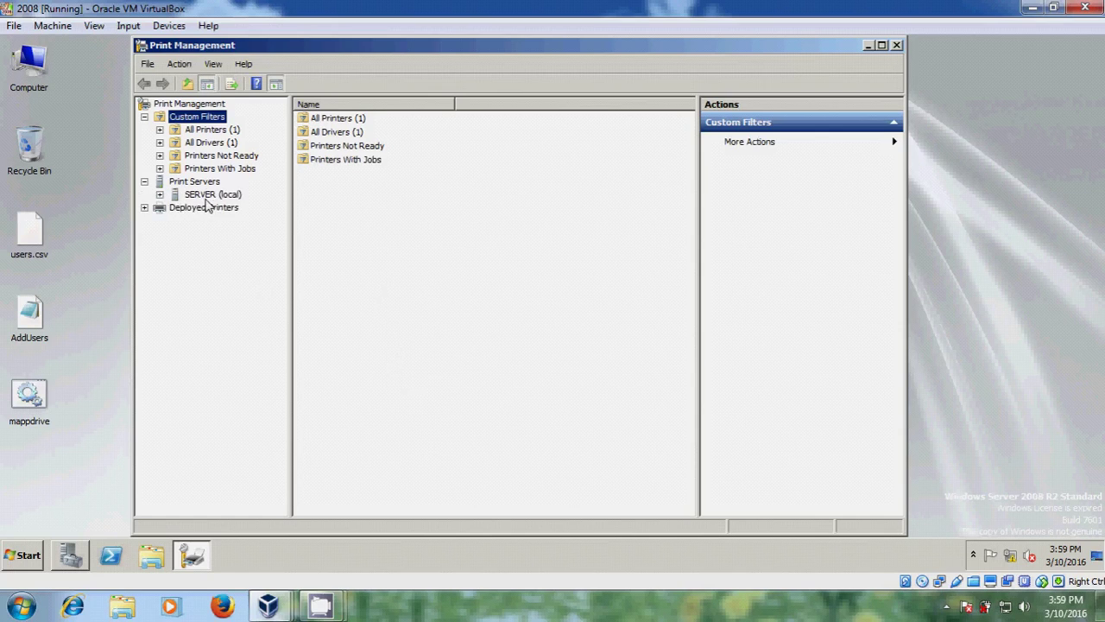
left_click(160, 195)
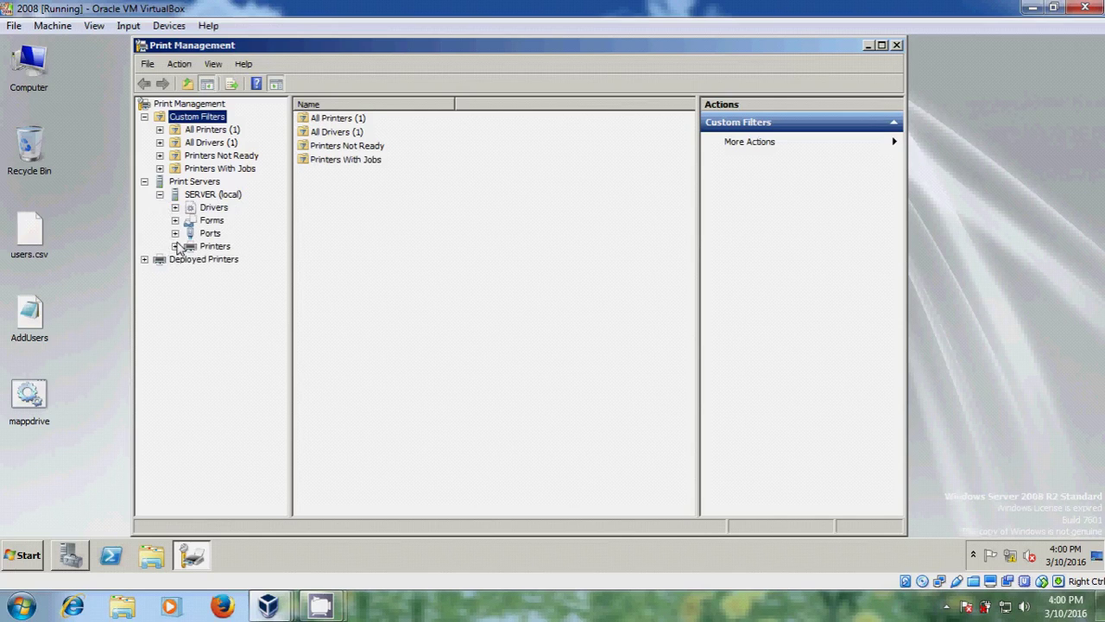
left_click(212, 248)
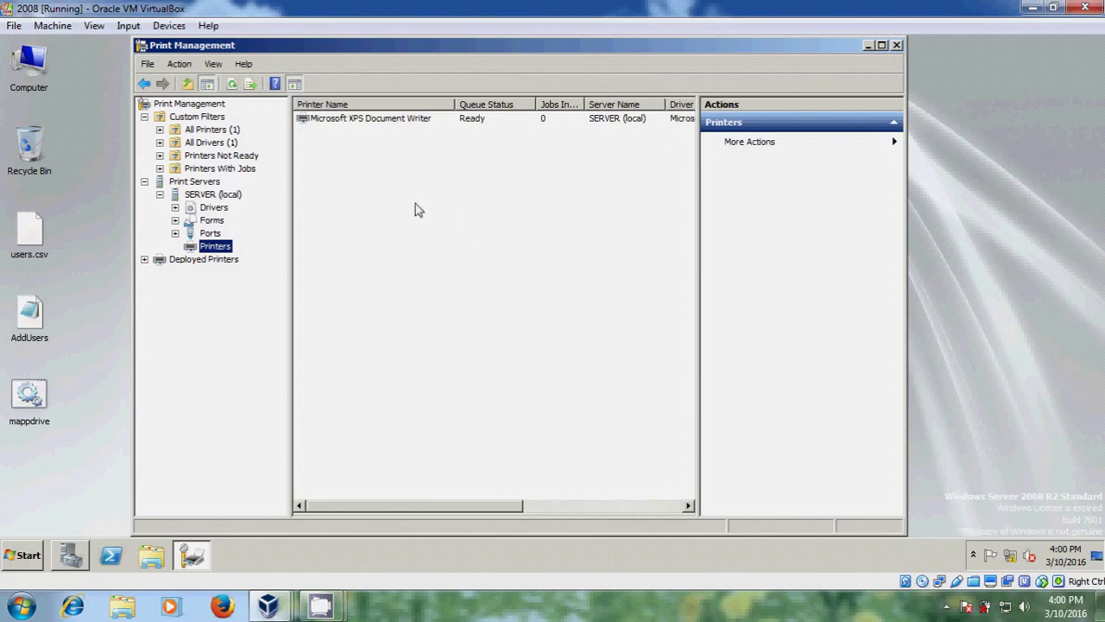
left_click(350, 204)
right_click(350, 203)
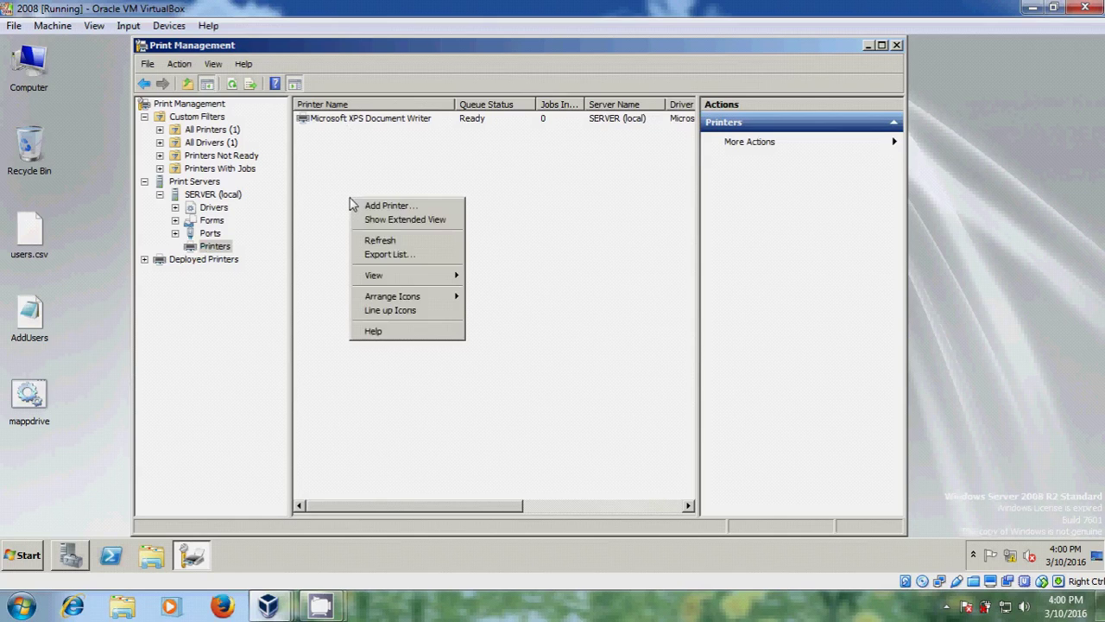
left_click(406, 205)
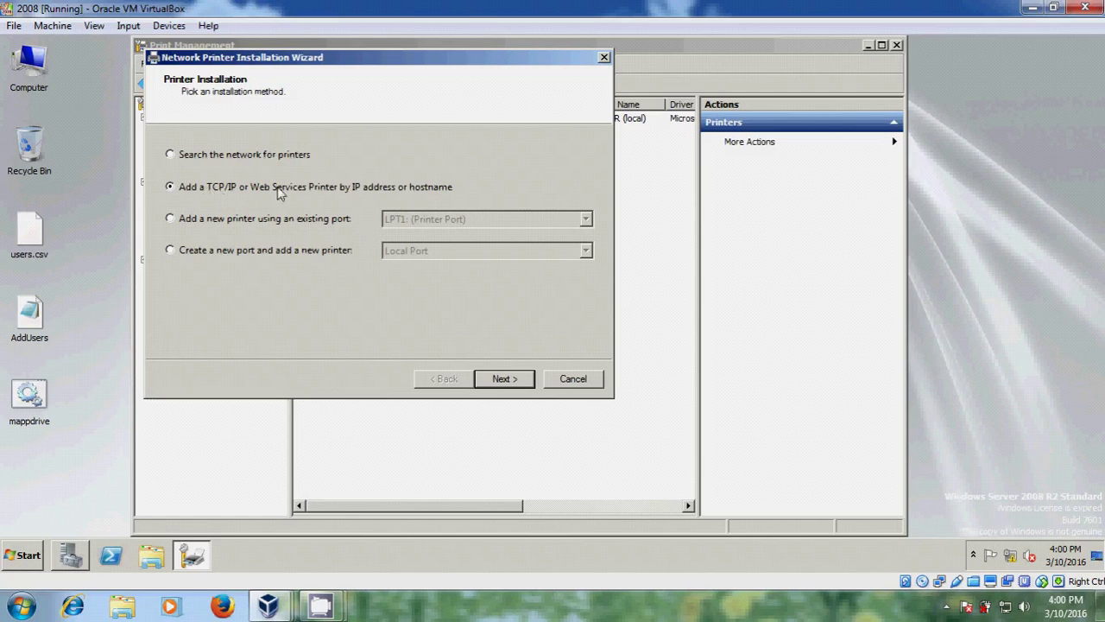
- Set the new printer to use the existing port LPT1: (Printer Port) and choose to install a new driver
left_click(506, 380)
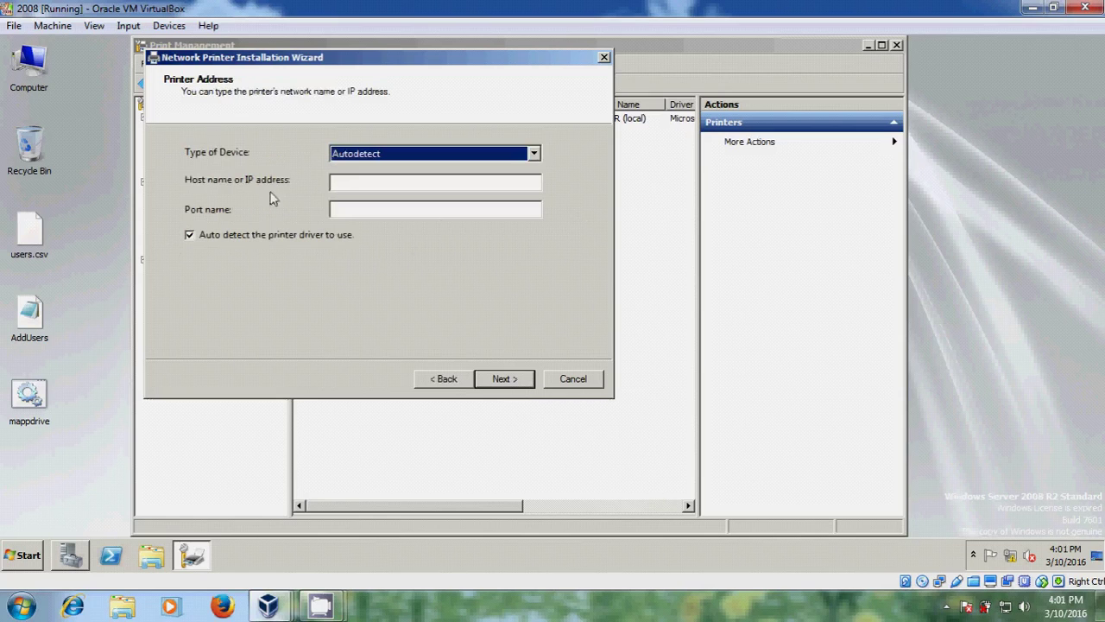
left_click(447, 382)
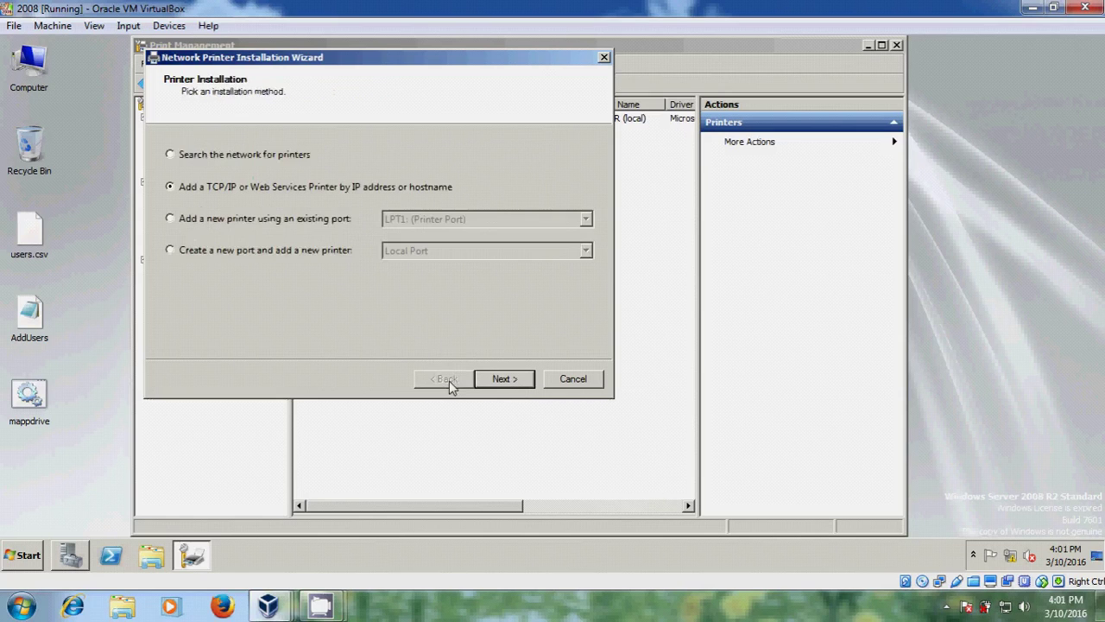
left_click(170, 219)
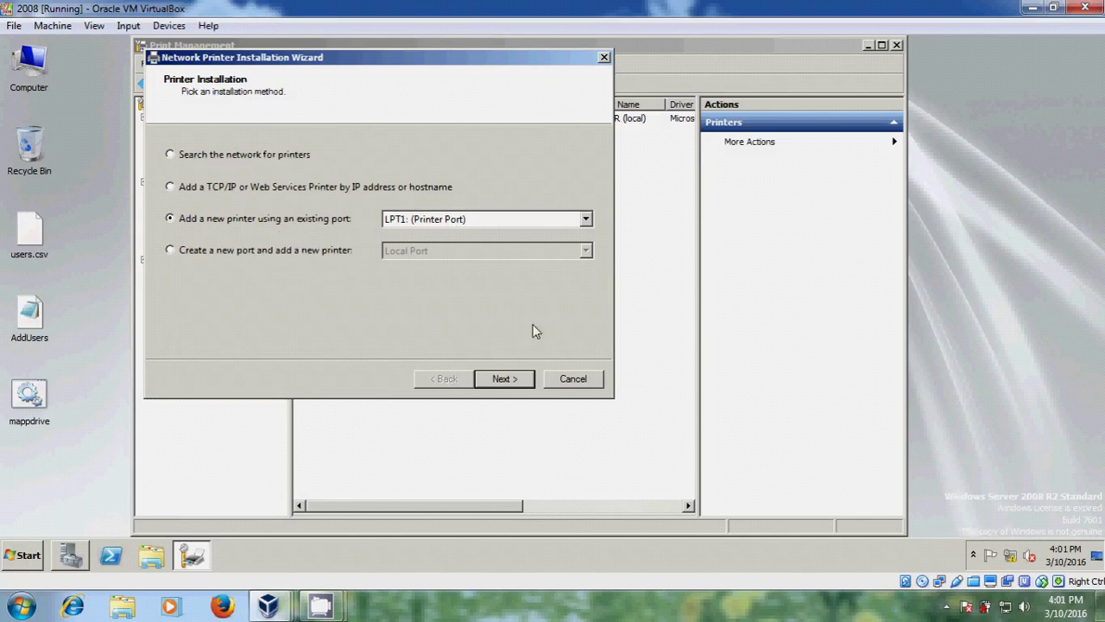
left_click(502, 377)
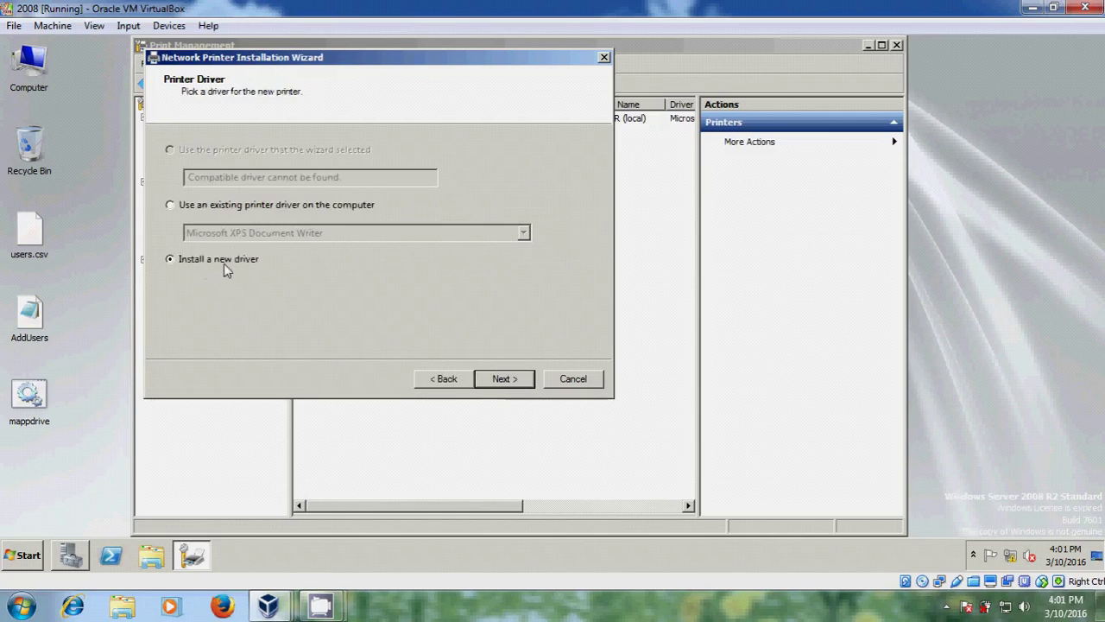
left_click(505, 379)
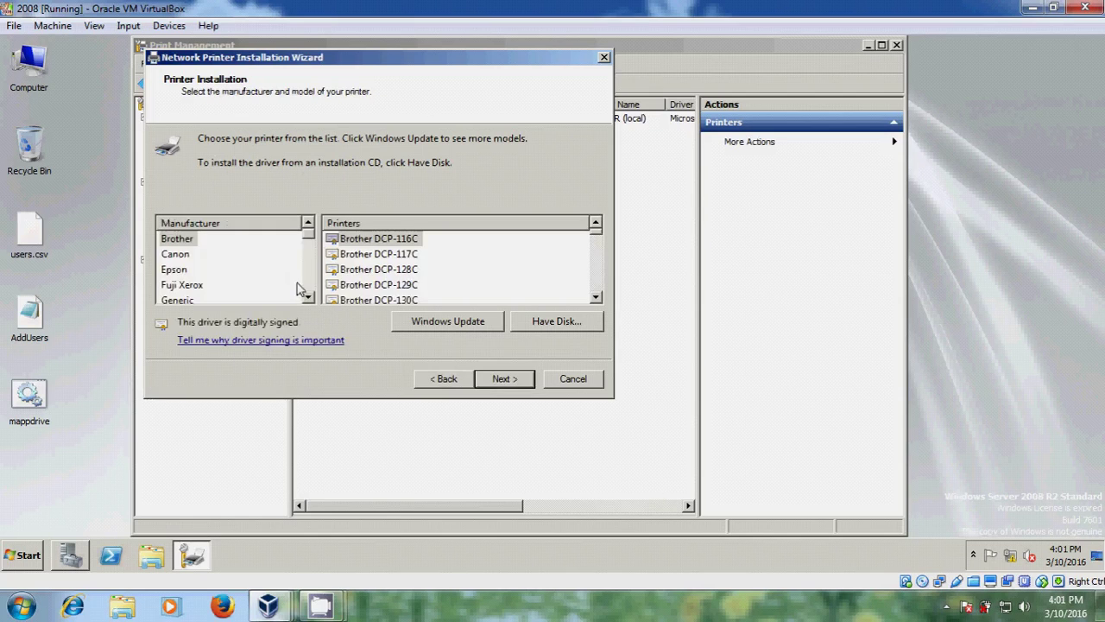
- Select the Canon LBP3360 driver from the Canon models for the new printer
left_click(177, 256)
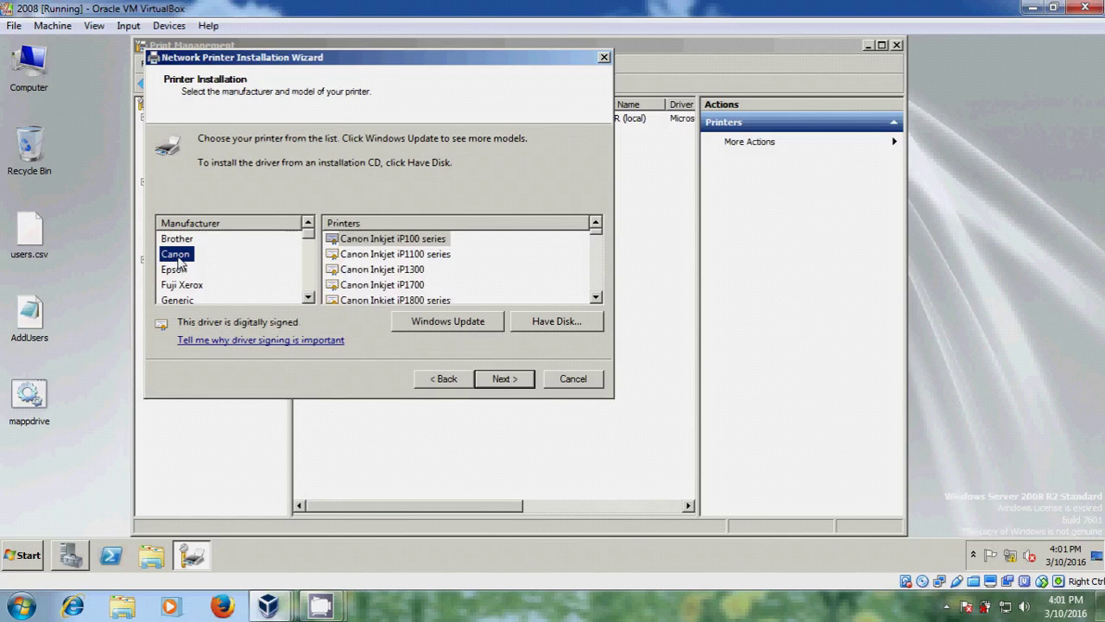
left_click(594, 298)
left_click(595, 299)
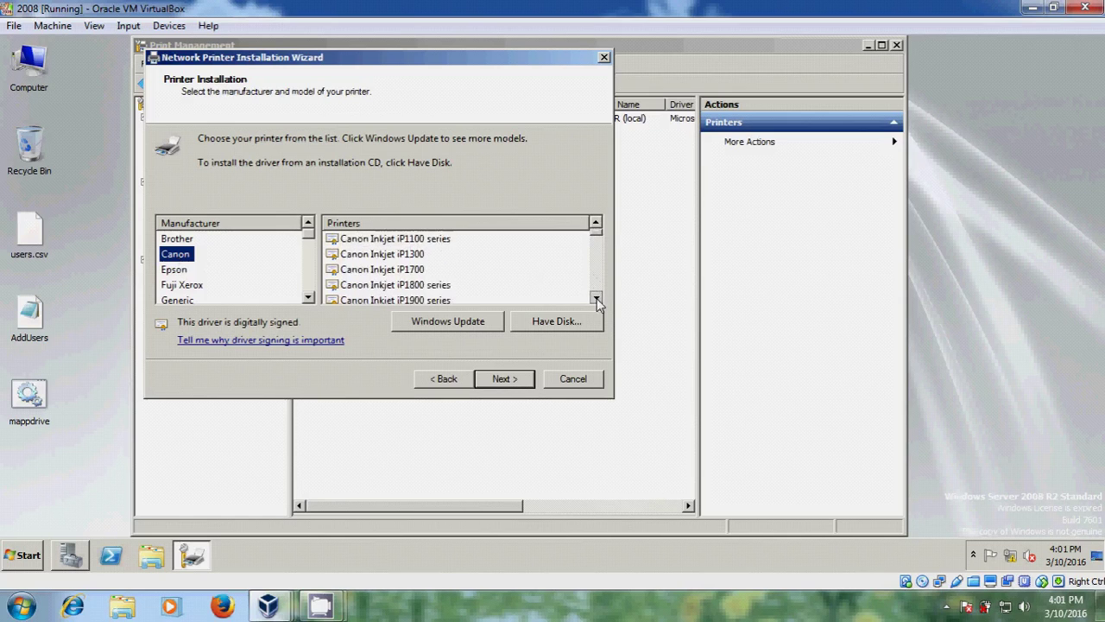
left_click(595, 298)
left_click(595, 299)
left_click(595, 299)
left_click(595, 299)
left_click(595, 299)
left_click(594, 299)
left_click(595, 299)
left_click(595, 298)
left_click(595, 298)
left_click(595, 299)
left_click(595, 299)
left_click(595, 299)
left_click(595, 299)
left_click(594, 299)
left_click(595, 299)
left_click(594, 298)
left_click(594, 299)
left_click(595, 298)
left_click(595, 299)
left_click(595, 299)
left_click(595, 299)
left_click(595, 299)
left_click(595, 298)
left_click(595, 298)
left_click(595, 299)
left_click(595, 299)
left_click(595, 298)
left_click(595, 299)
left_click(595, 298)
left_click(595, 299)
left_click(595, 299)
left_click(594, 299)
left_click(595, 298)
left_click(595, 299)
left_click_drag(596, 252, 606, 289)
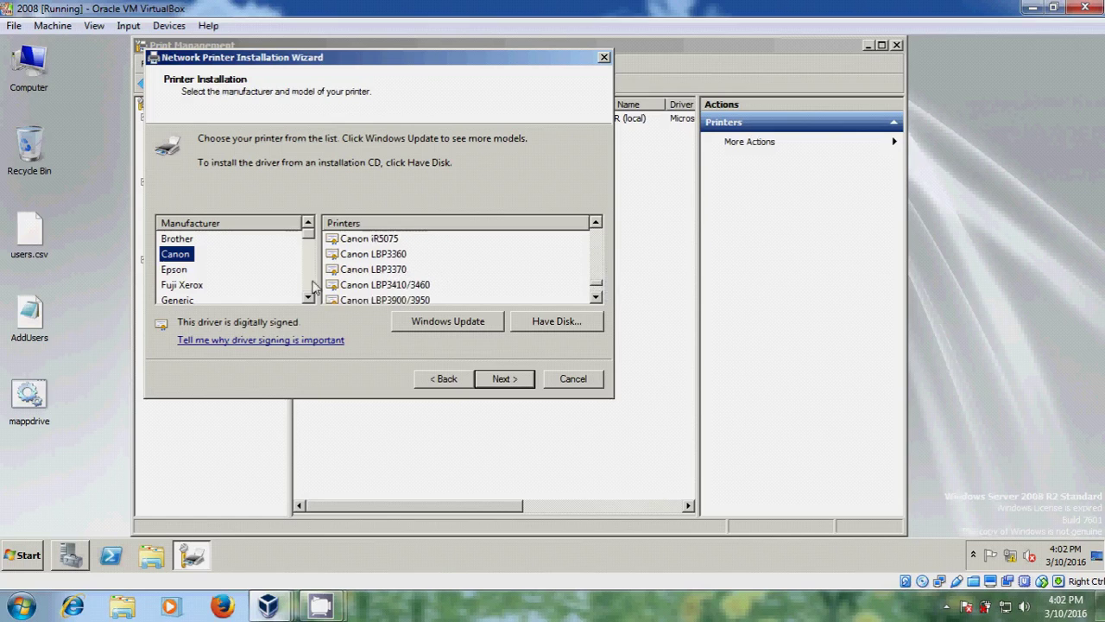
left_click(400, 258)
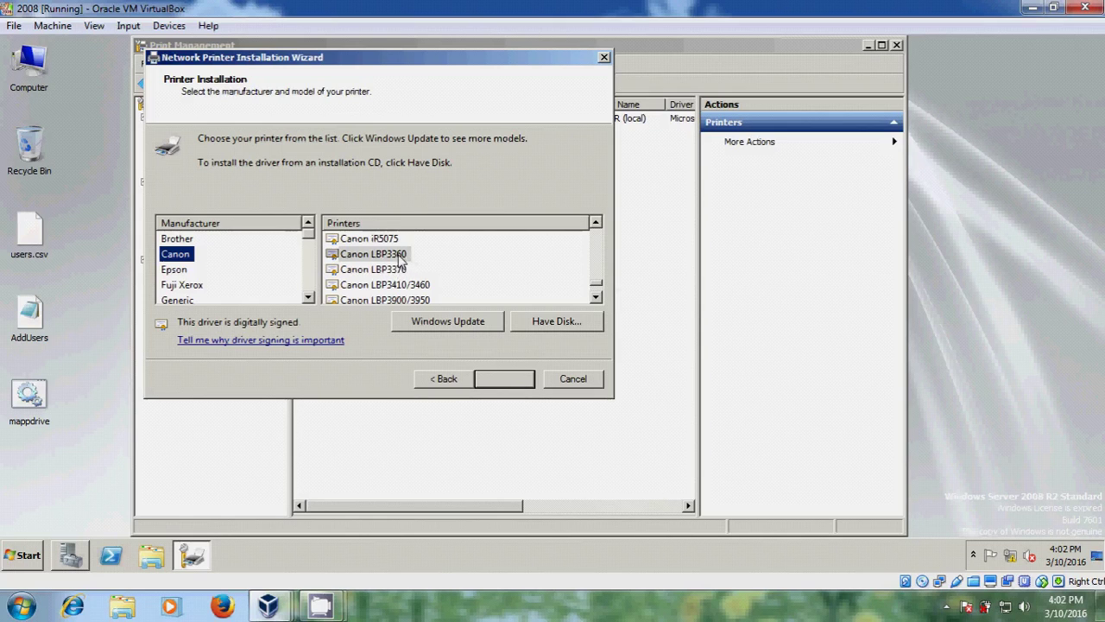
left_click(506, 378)
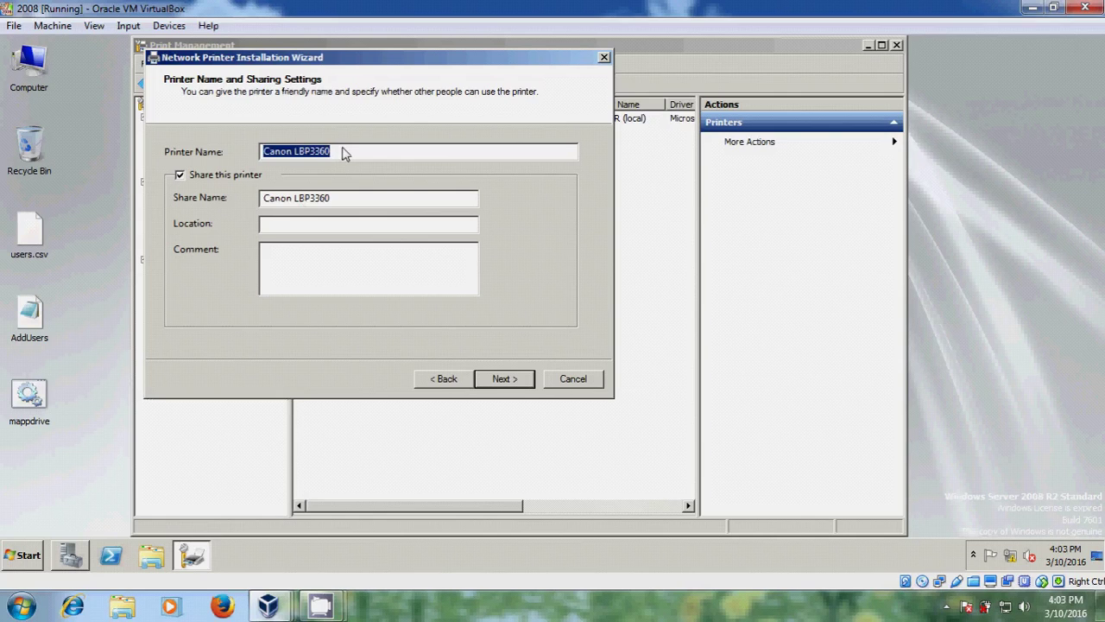
- Set both the printer name and the share name to office, then install the shared printer
type("offi")
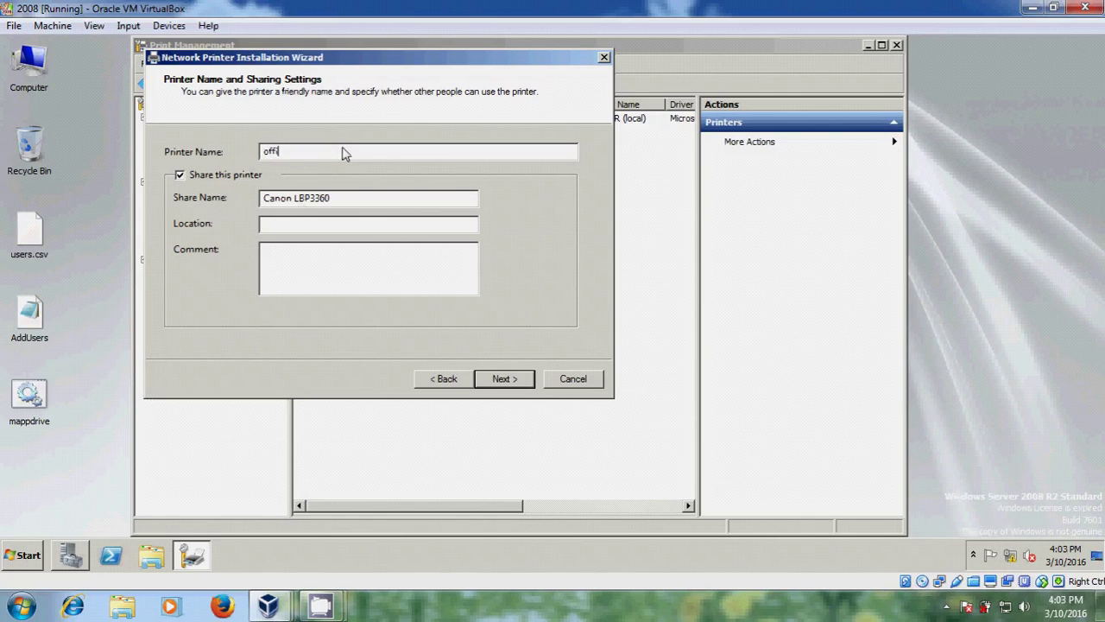
type("ce")
left_click_drag(339, 201, 229, 188)
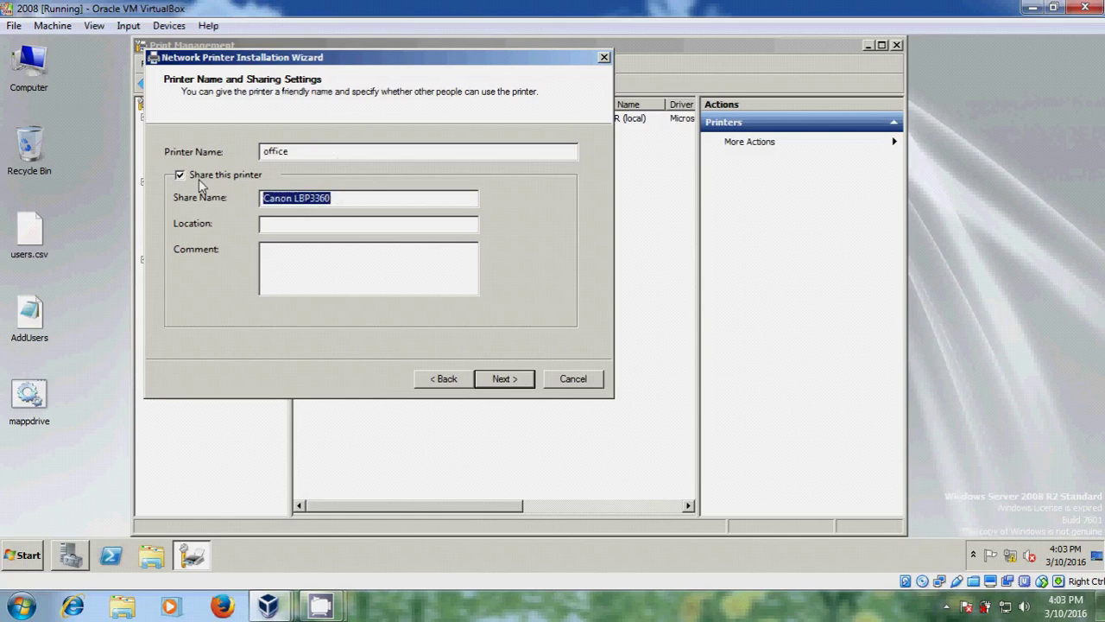
type("office")
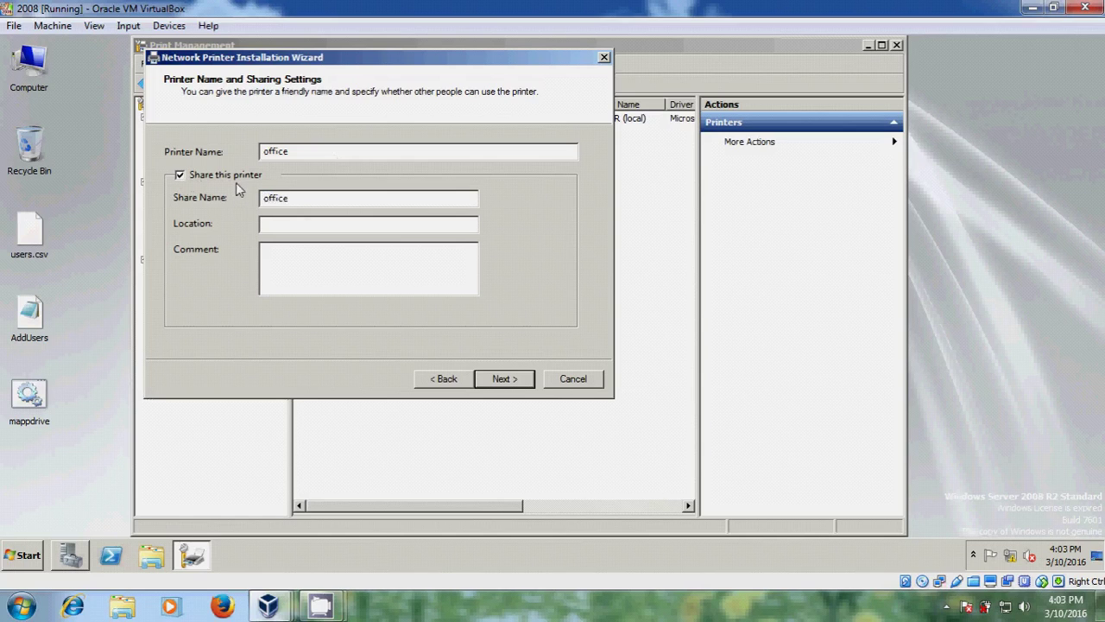
left_click(506, 379)
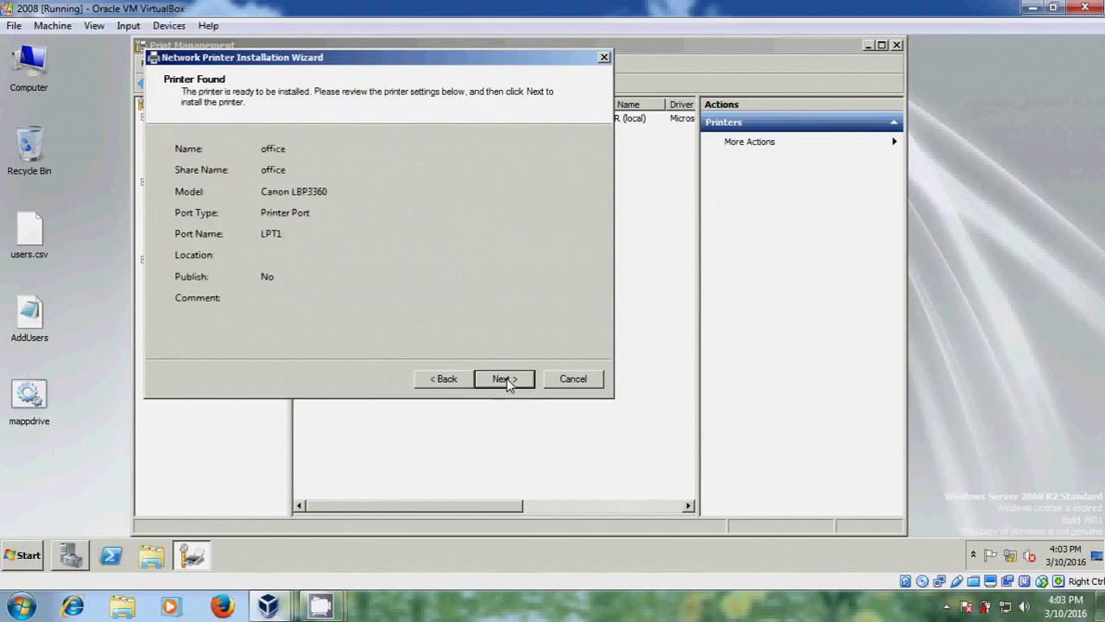
left_click(504, 379)
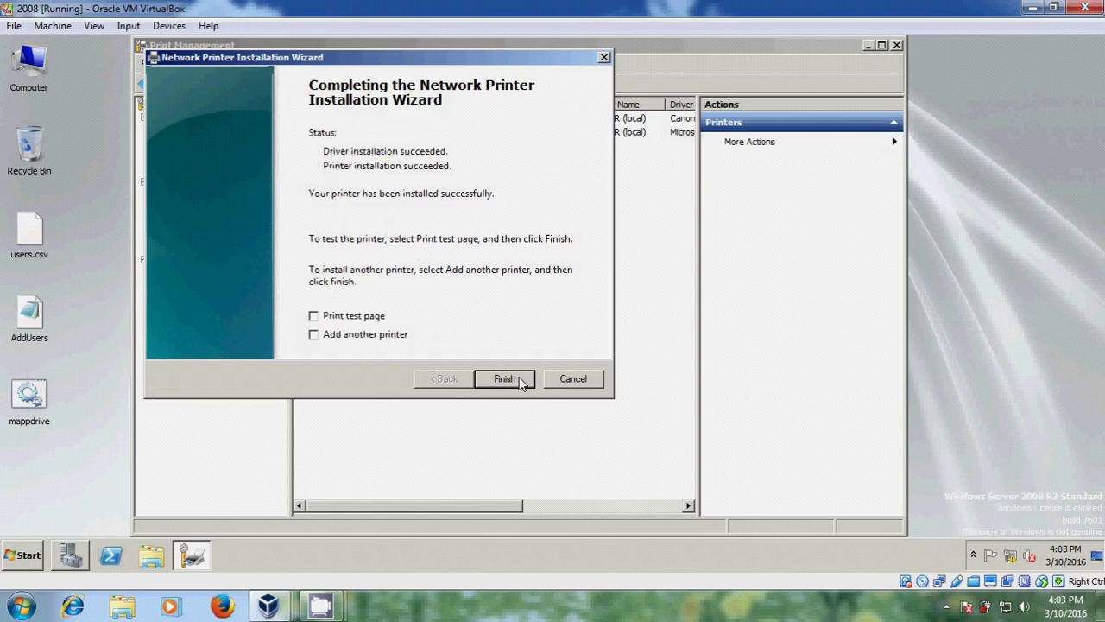
- Finish the printer installation wizard and check that the shared printer's queue opens from \\server\office
left_click(506, 379)
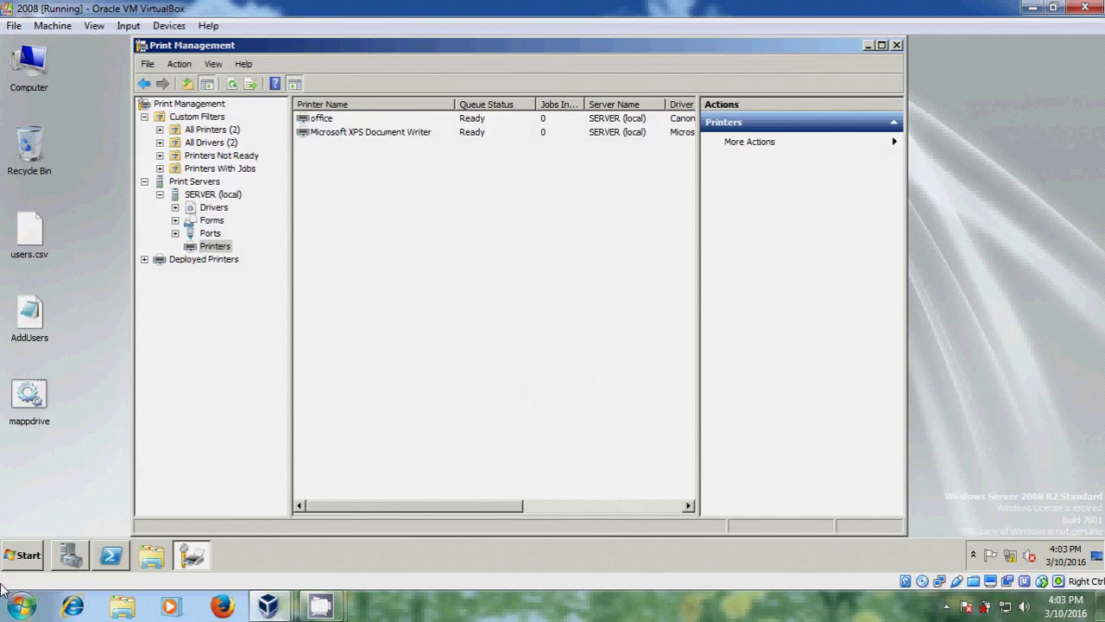
left_click(28, 557)
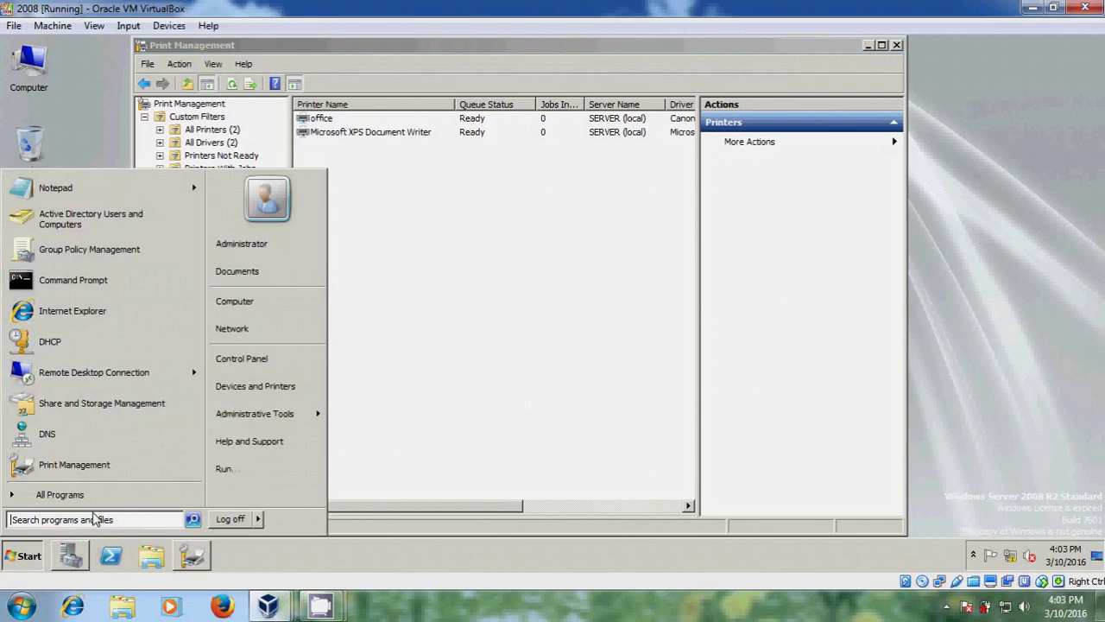
type("\\")
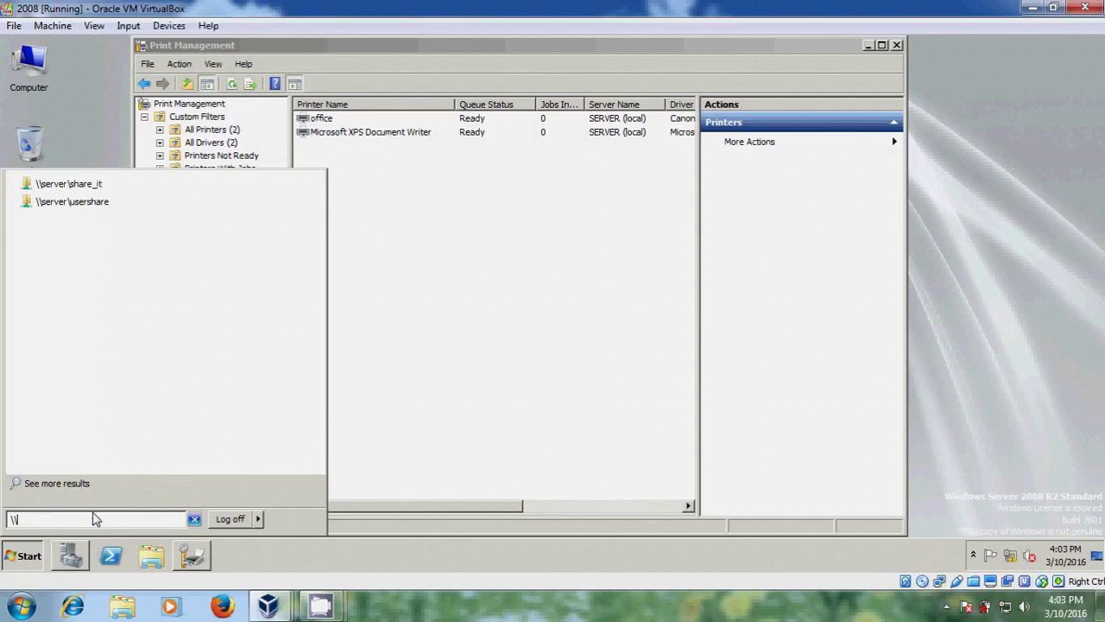
type("server")
type("\\")
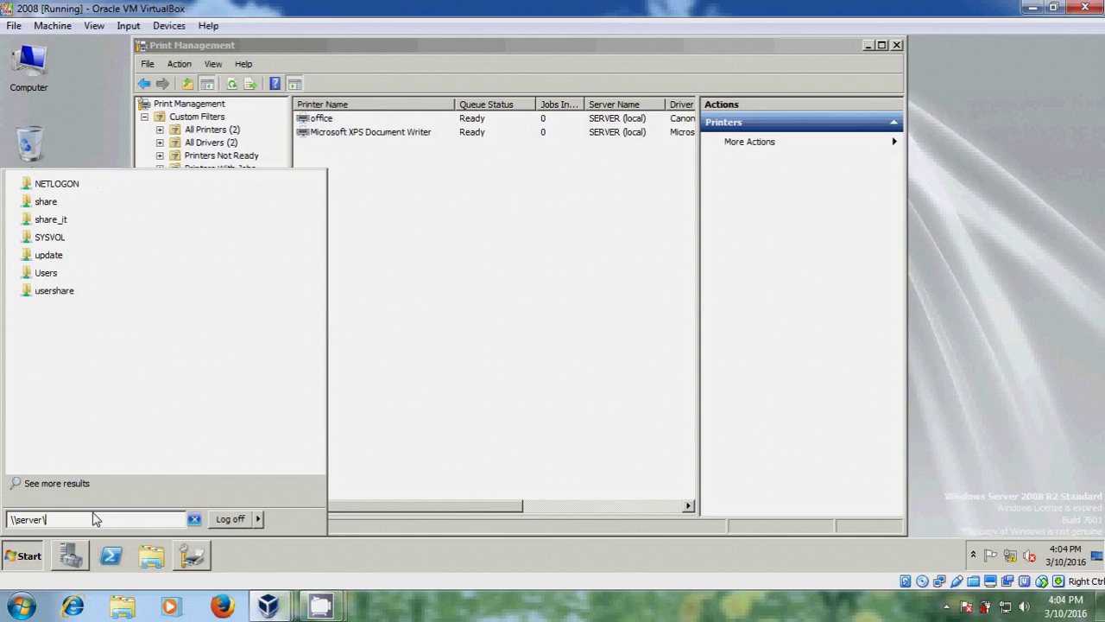
type("off")
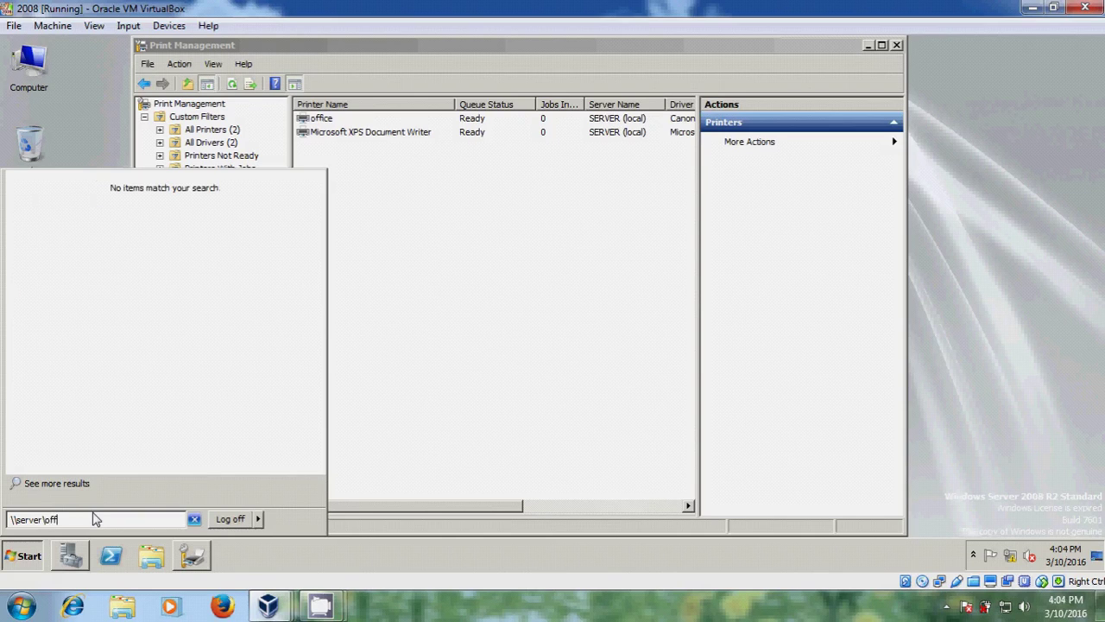
type("ice")
key("Return")
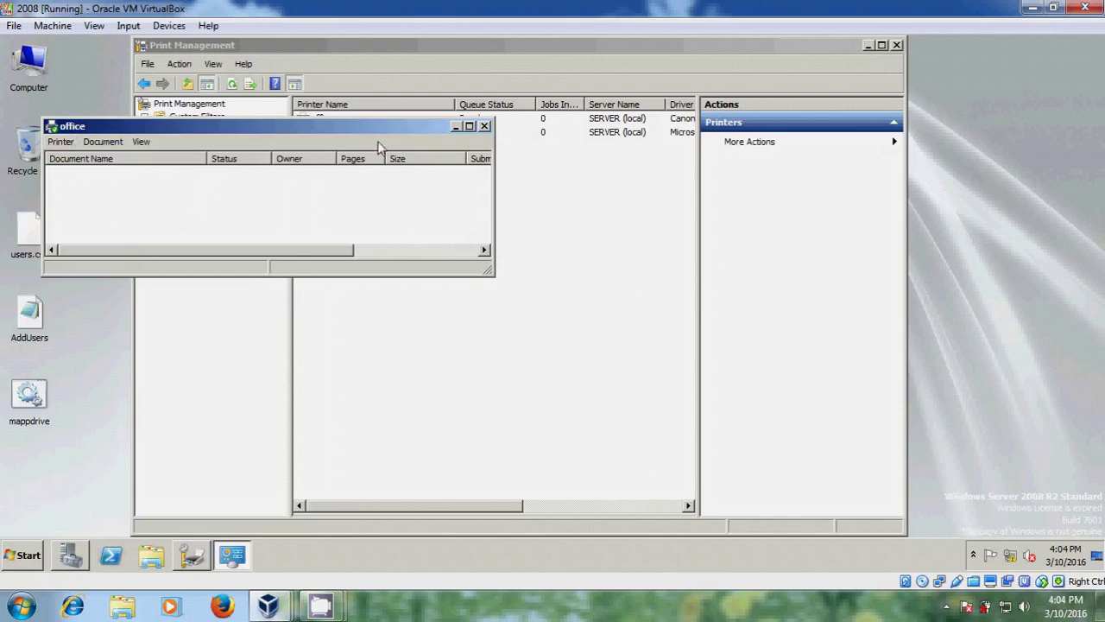
left_click(485, 126)
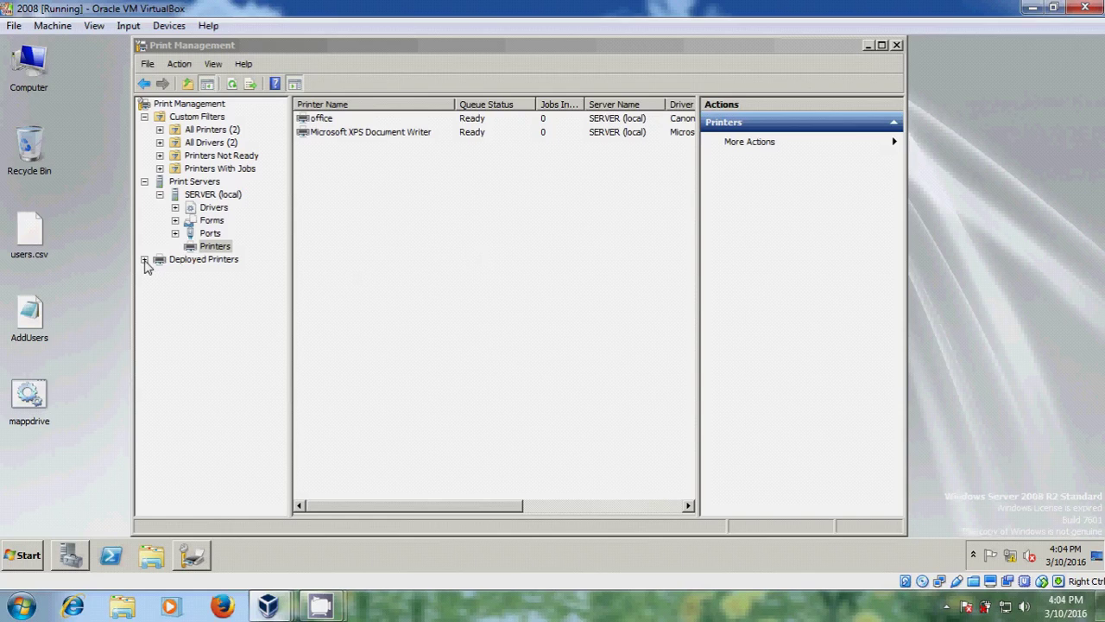
- Start deploying the office printer with Group Policy and choose Default Domain Policy as its GPO
left_click(189, 259)
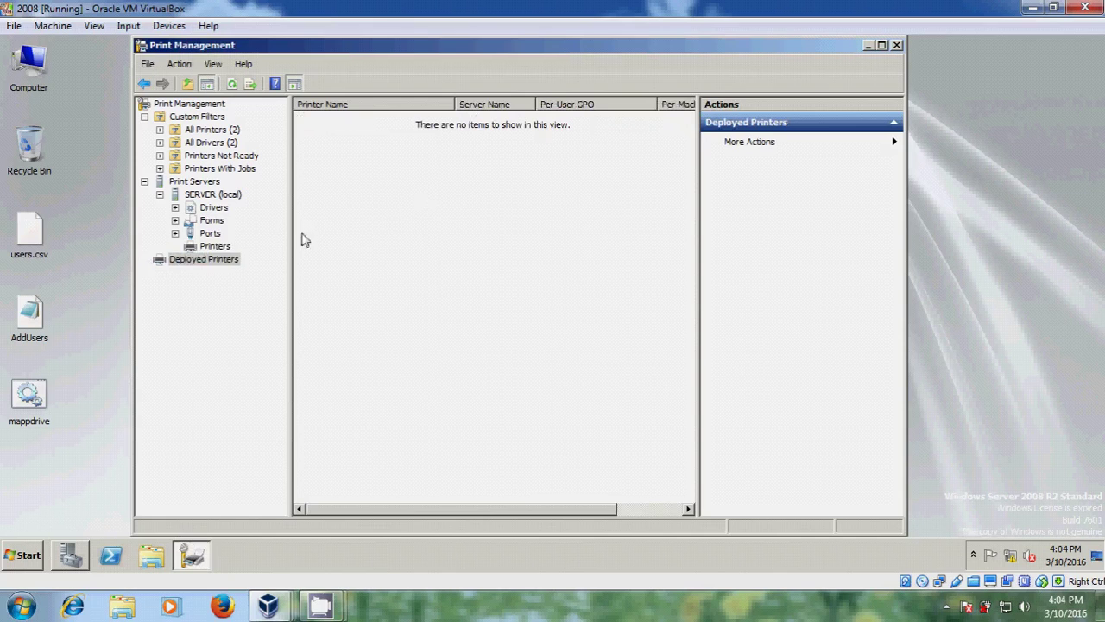
left_click(219, 248)
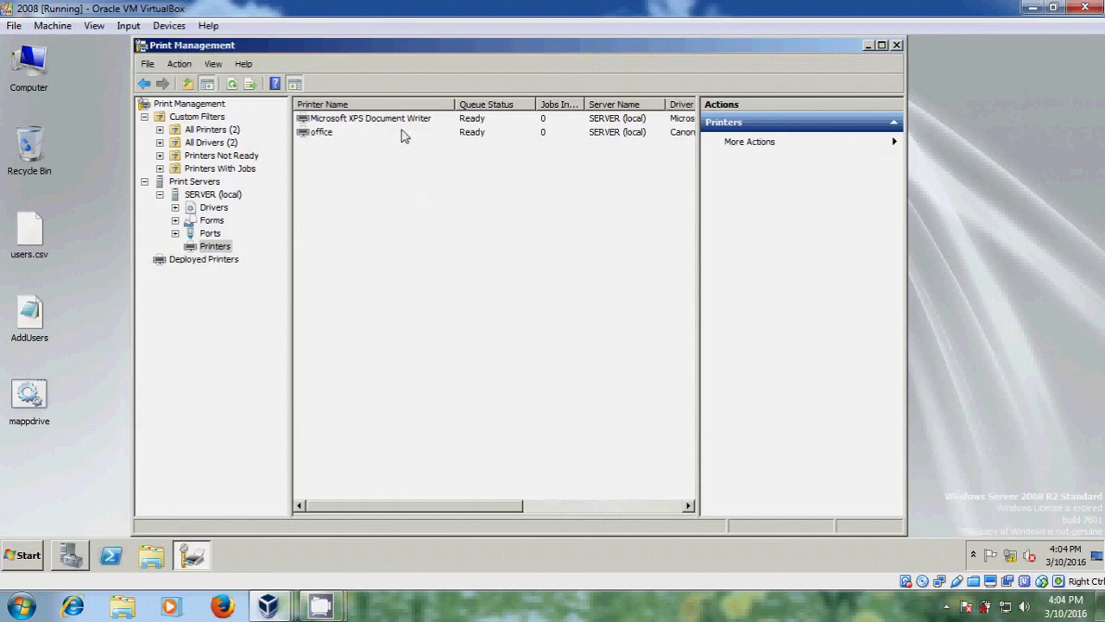
left_click(324, 134)
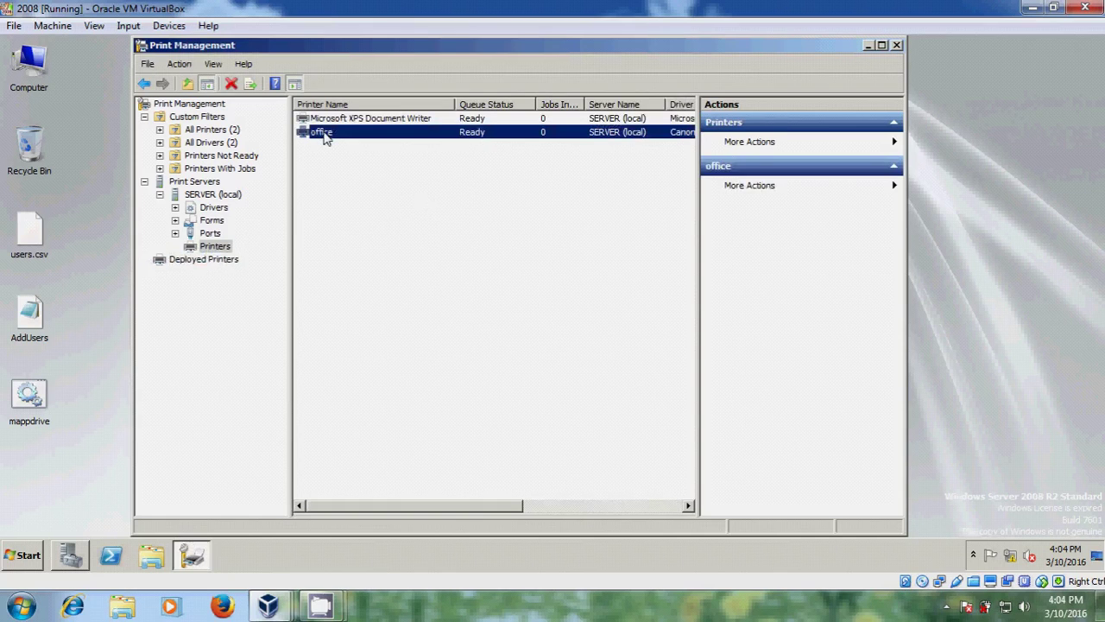
right_click(325, 138)
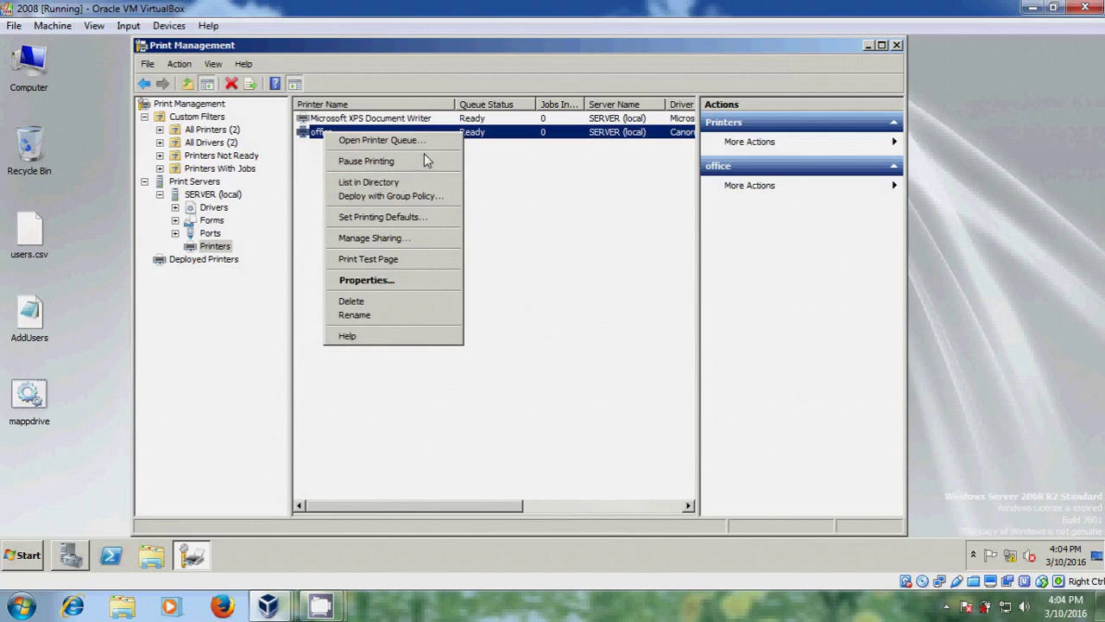
left_click(441, 199)
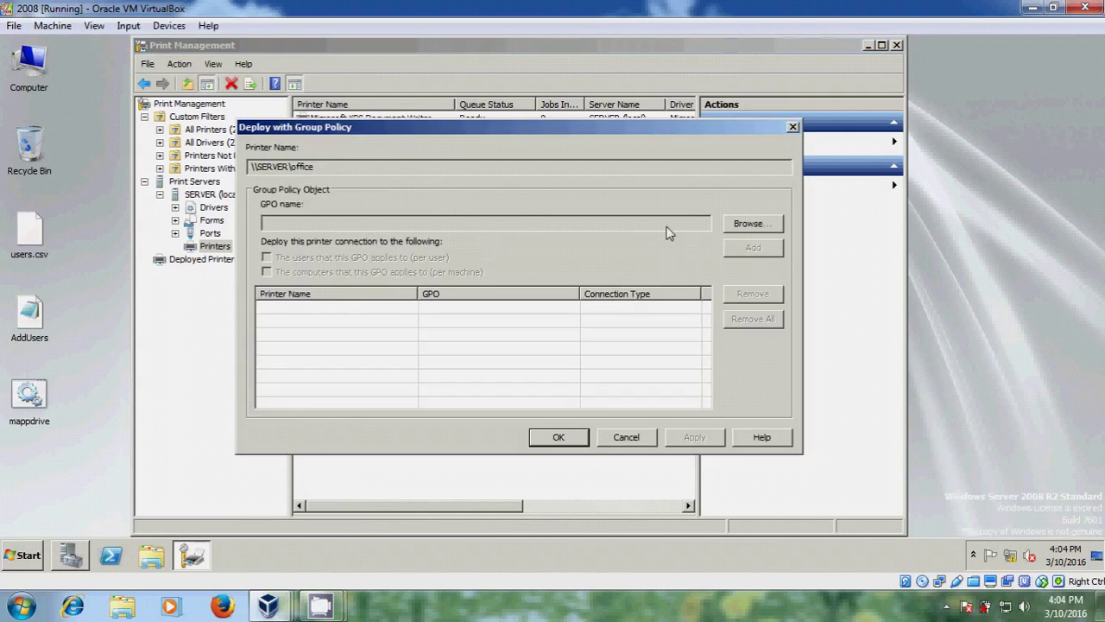
left_click(748, 223)
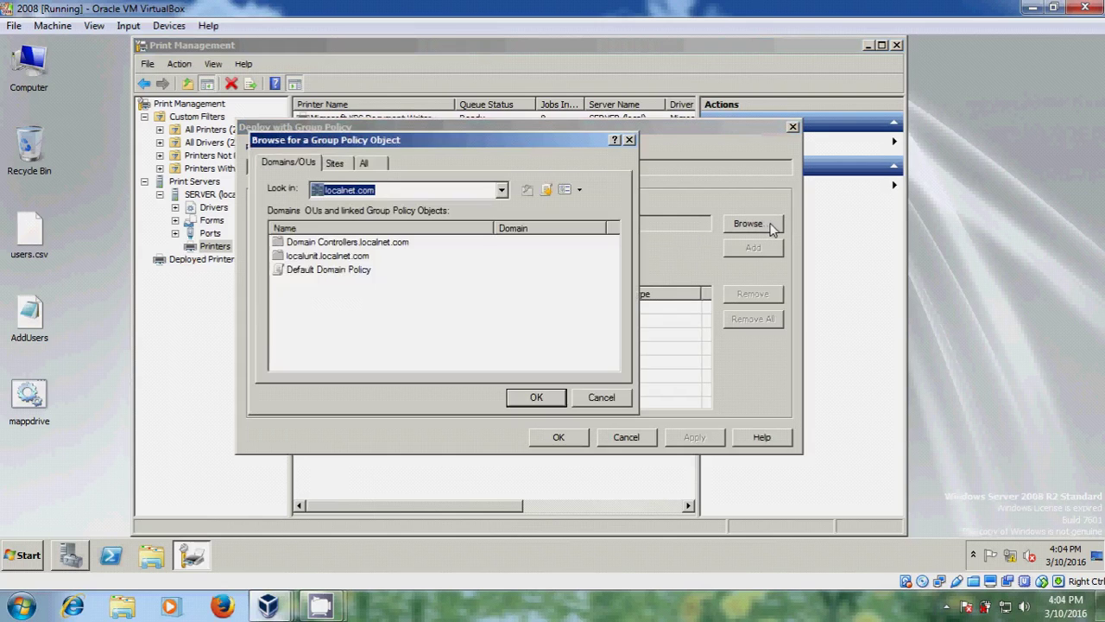
left_click(346, 273)
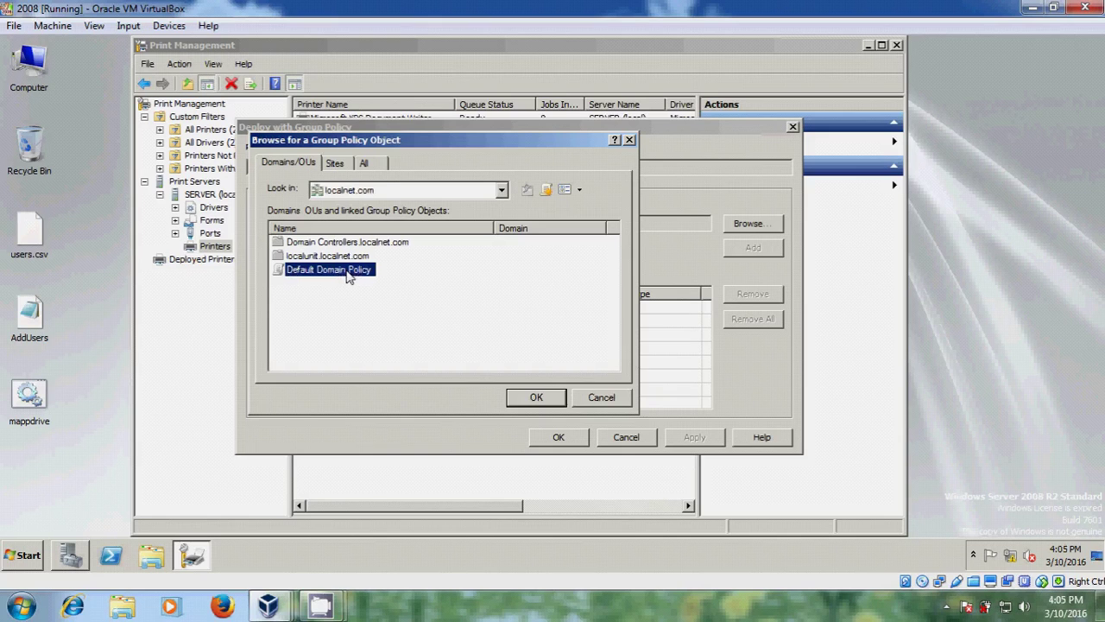
left_click(536, 398)
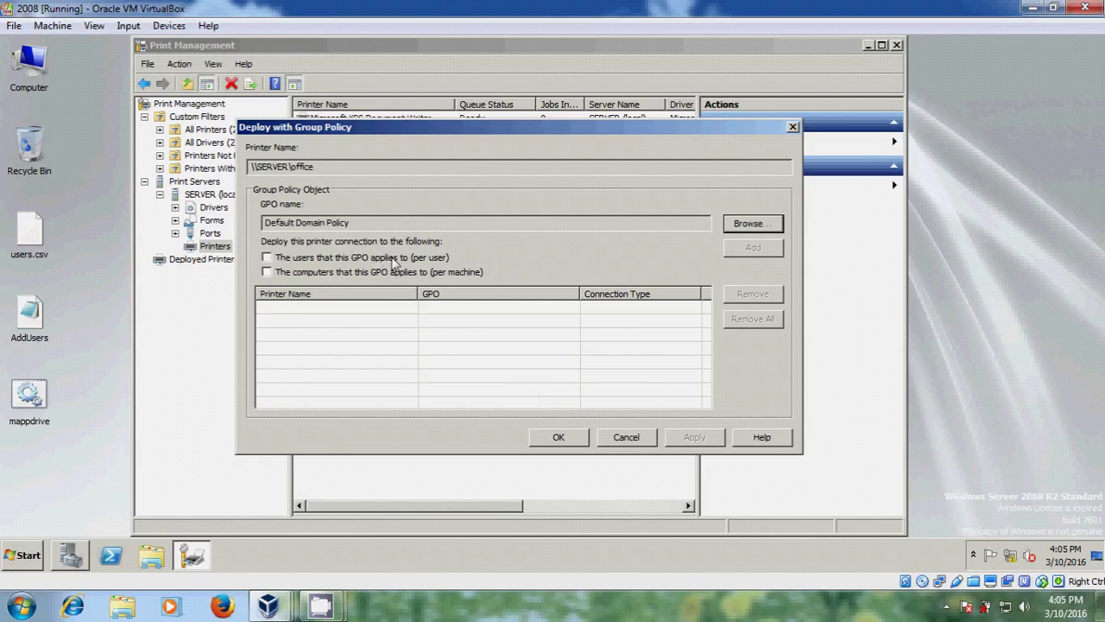
- Add the office printer connection for both users and computers covered by the GPO, and apply the deployment
left_click(268, 257)
left_click(267, 272)
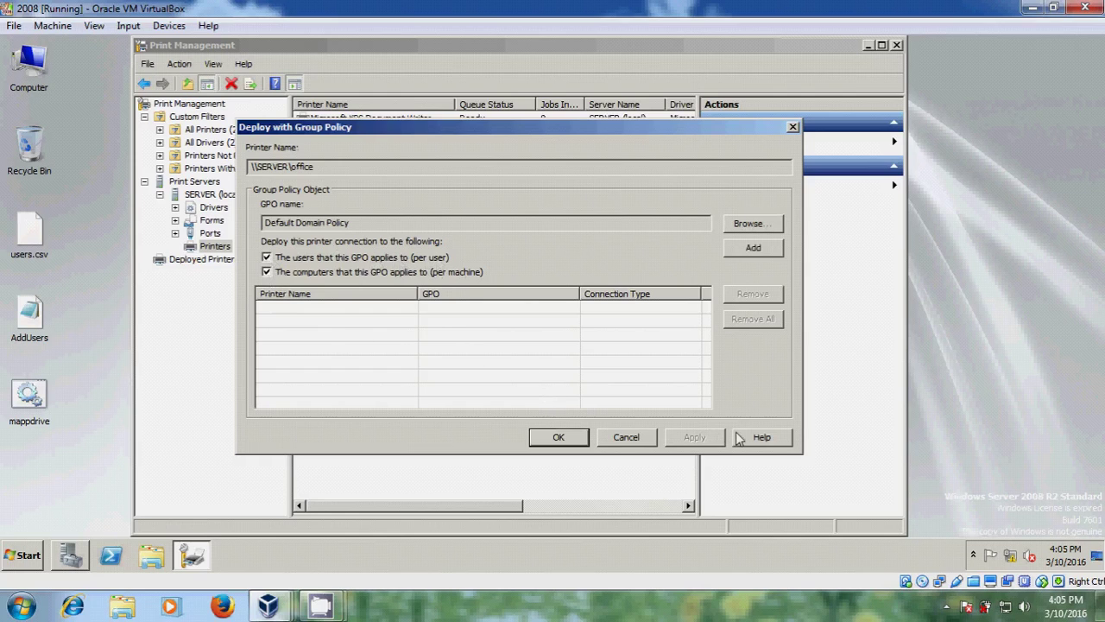
left_click(755, 249)
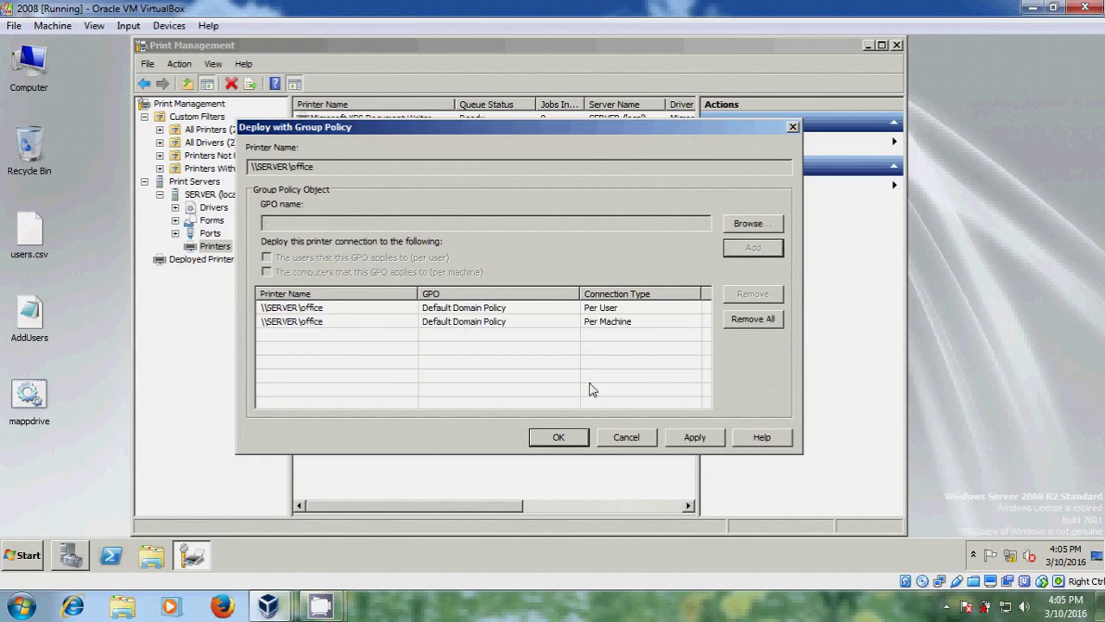
left_click(706, 441)
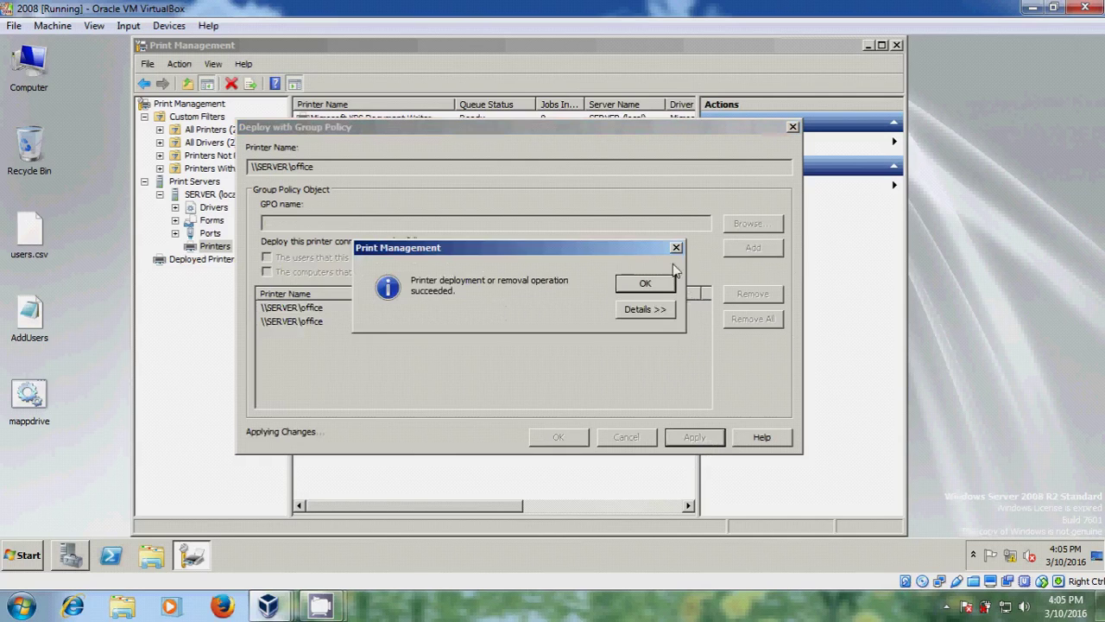
left_click(647, 285)
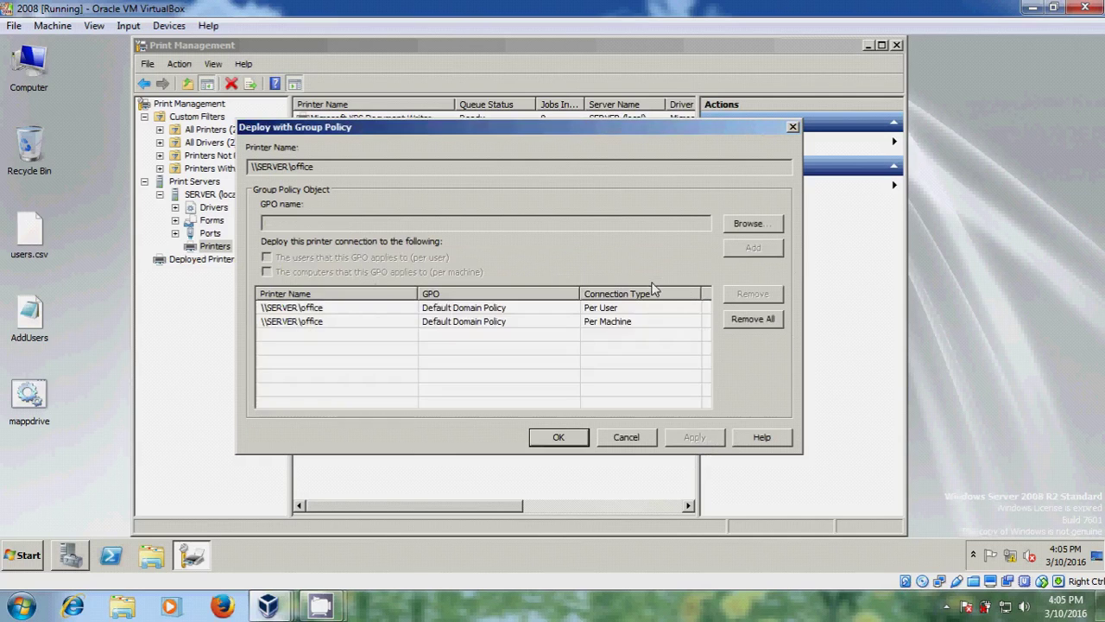
left_click(569, 442)
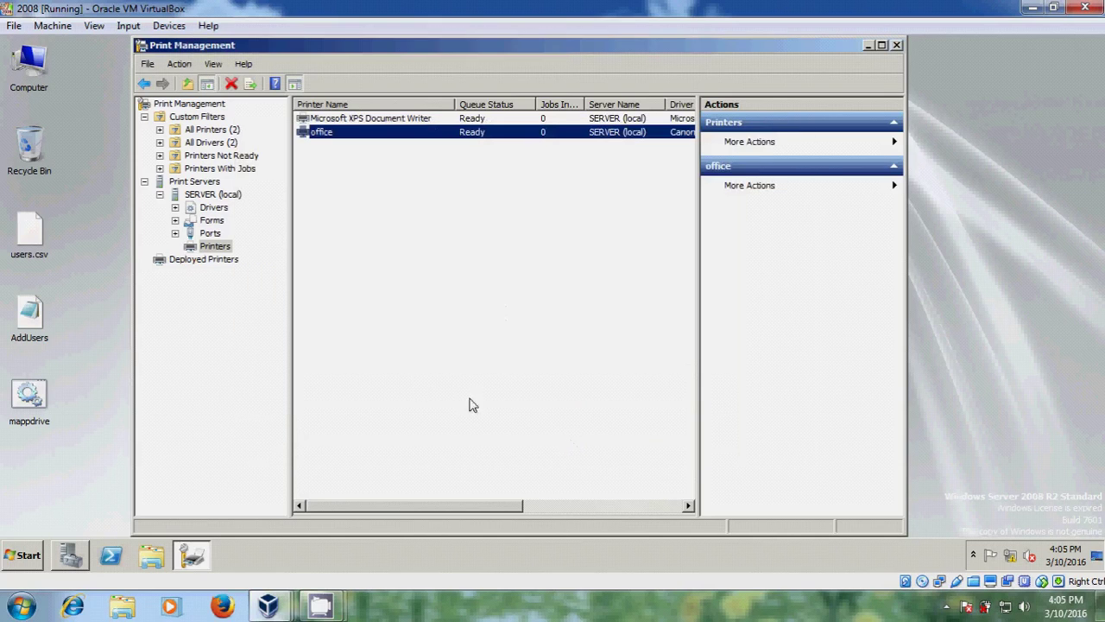
- Check the list of deployed printers for the office printer, then close Print Management
left_click(195, 261)
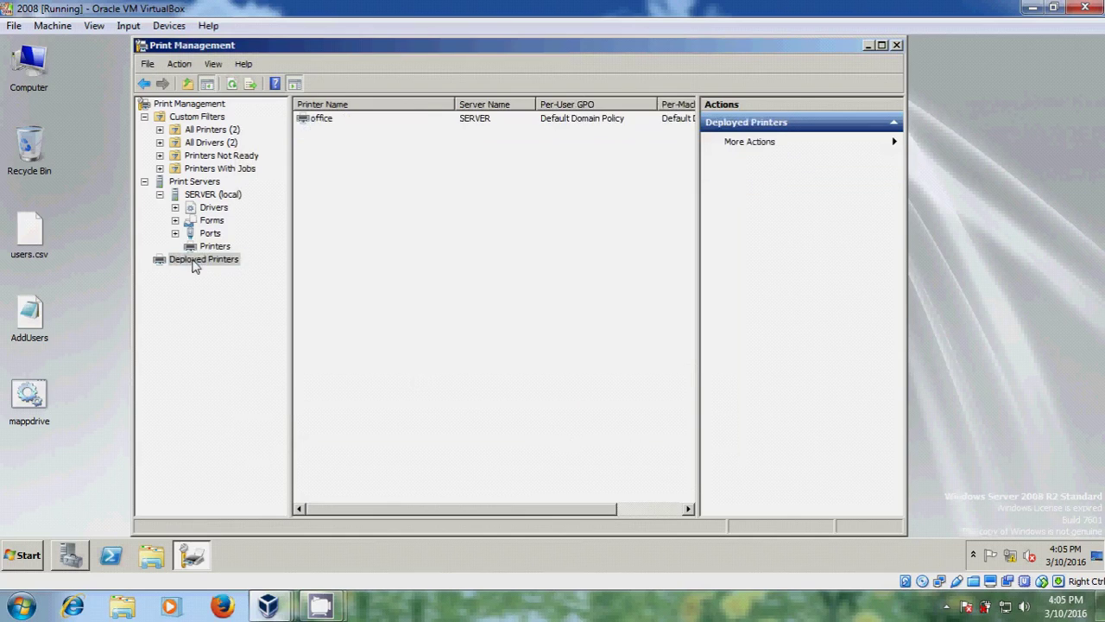
left_click(325, 129)
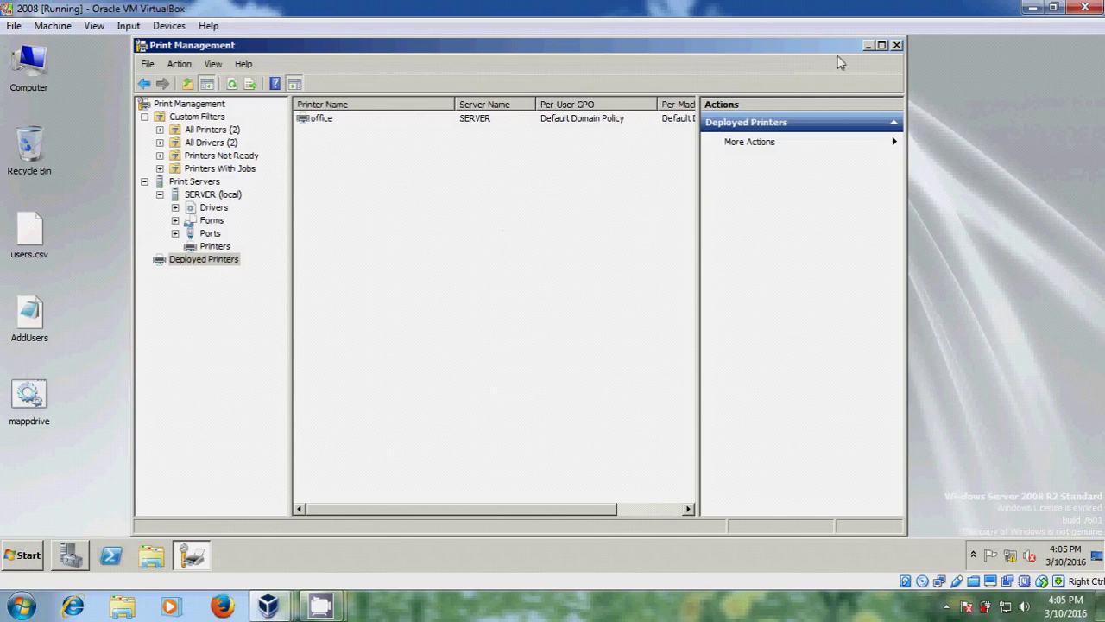
left_click(897, 45)
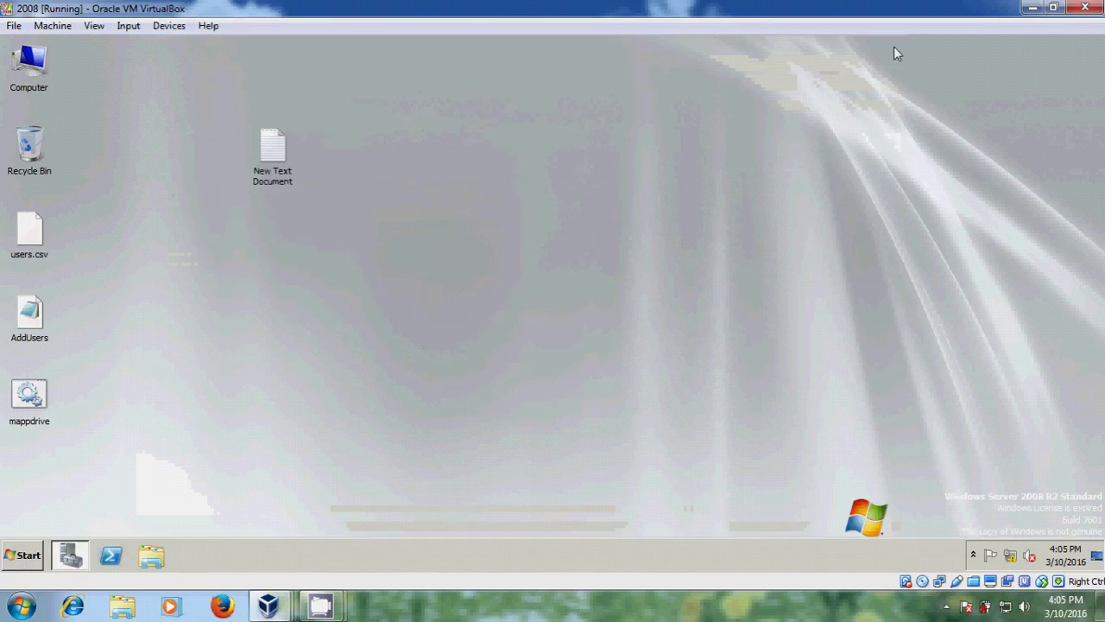
- Switch to the win7 virtual machine and run gpupdate there to refresh its group policy
mouse_move(269, 606)
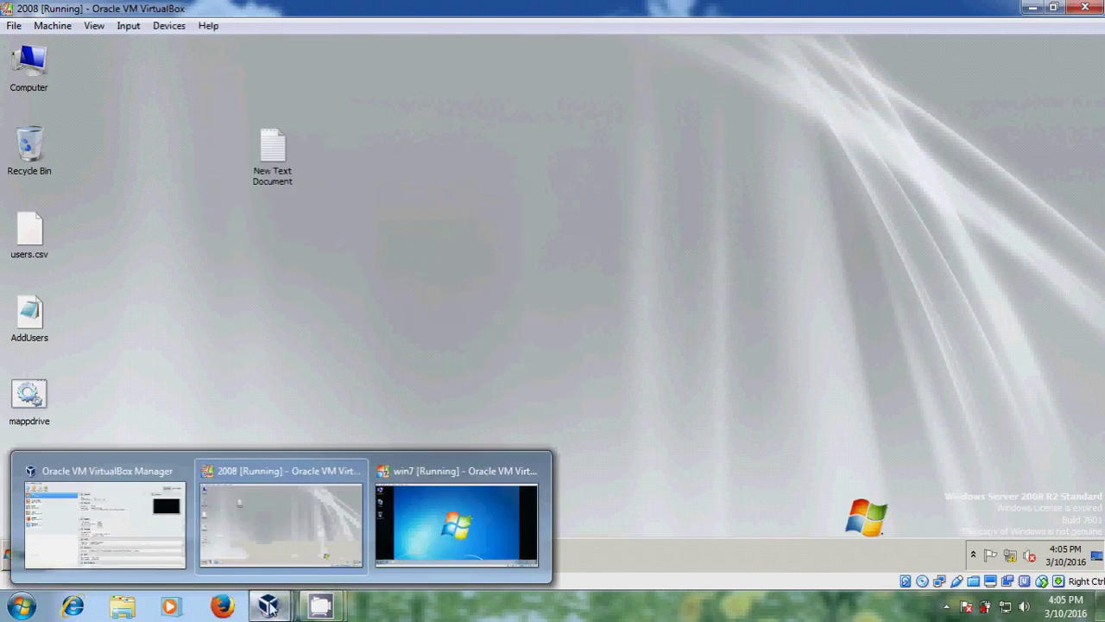
left_click(407, 525)
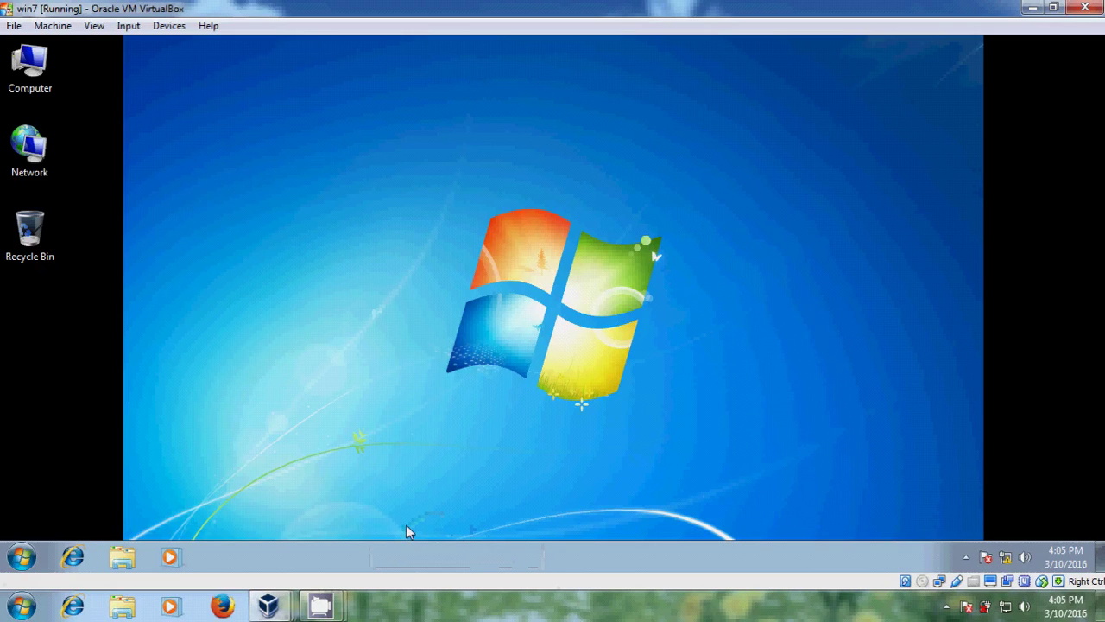
left_click(21, 557)
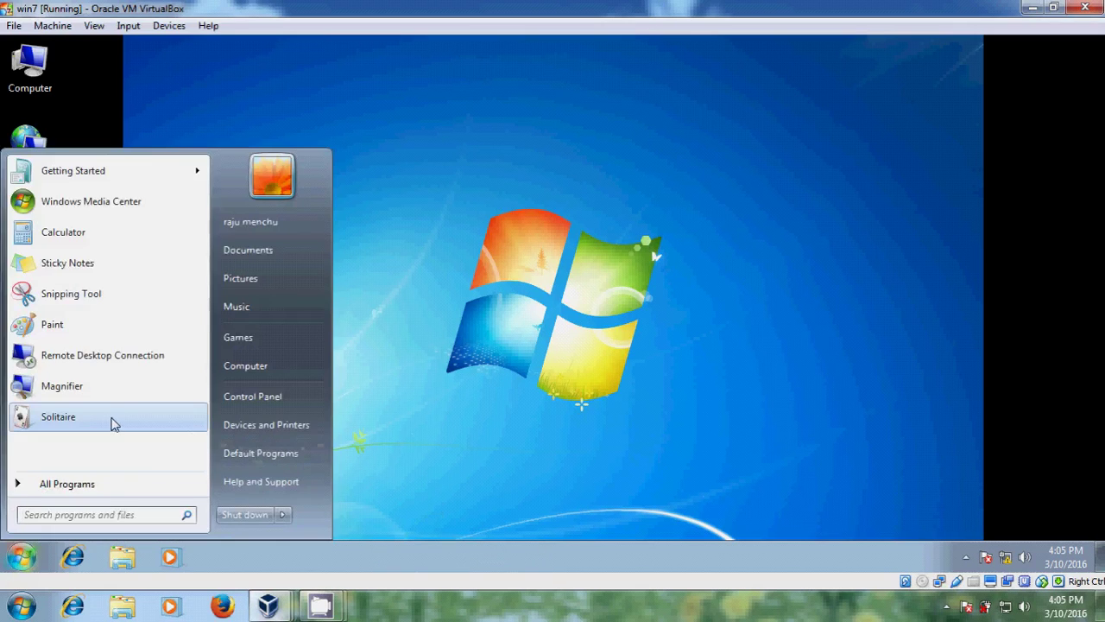
type("gpup")
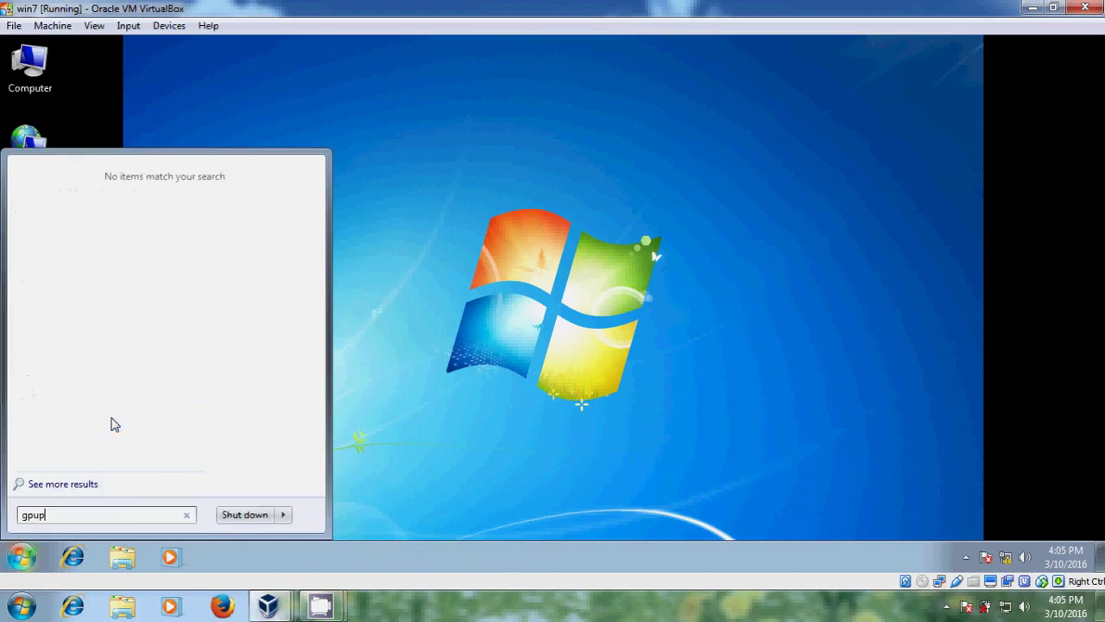
type("date")
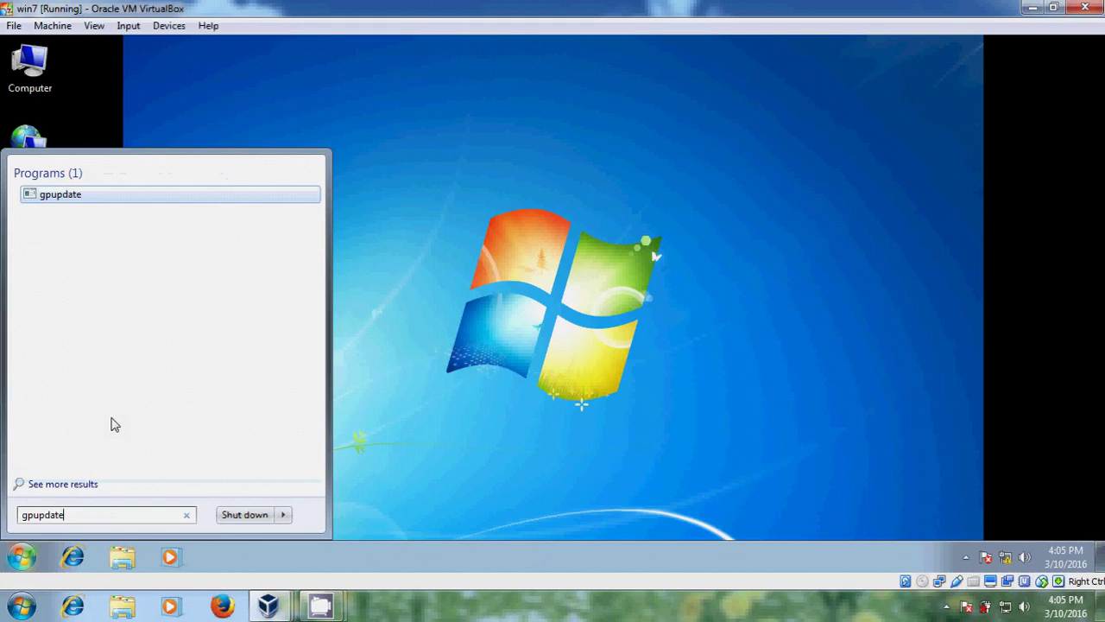
key("Return")
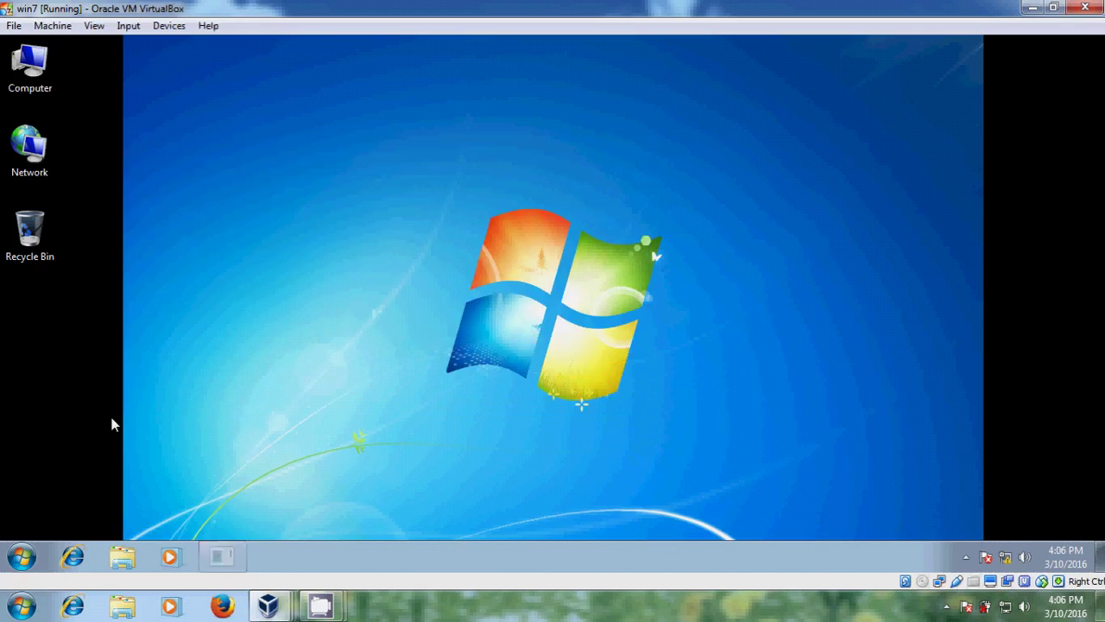
- Open Devices and Printers on the Windows 7 client and check for the deployed office printer
left_click(20, 557)
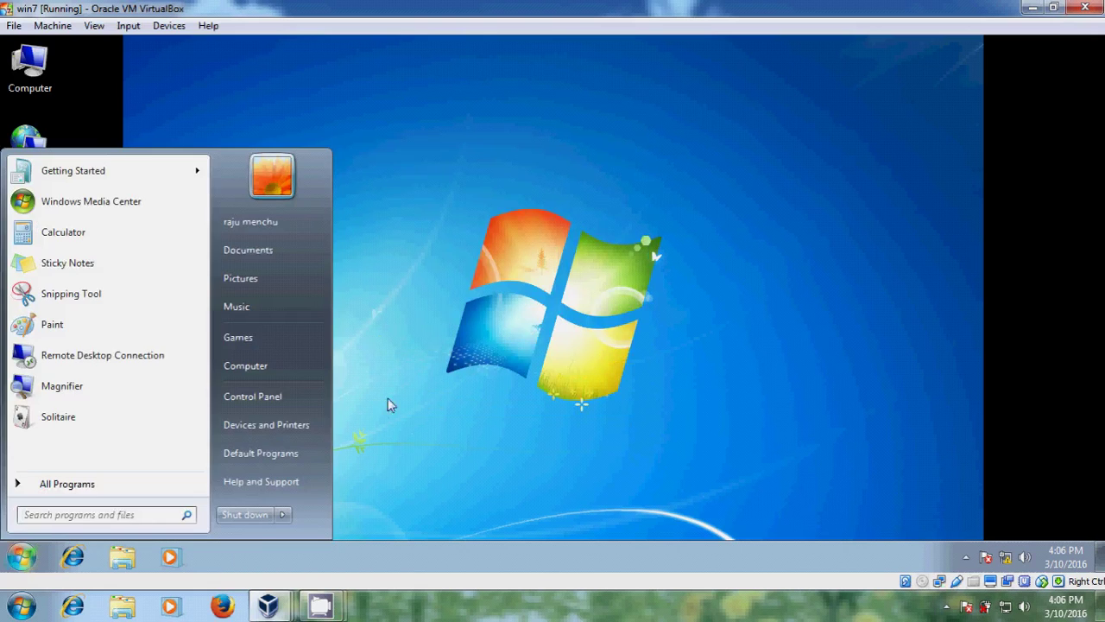
left_click(263, 424)
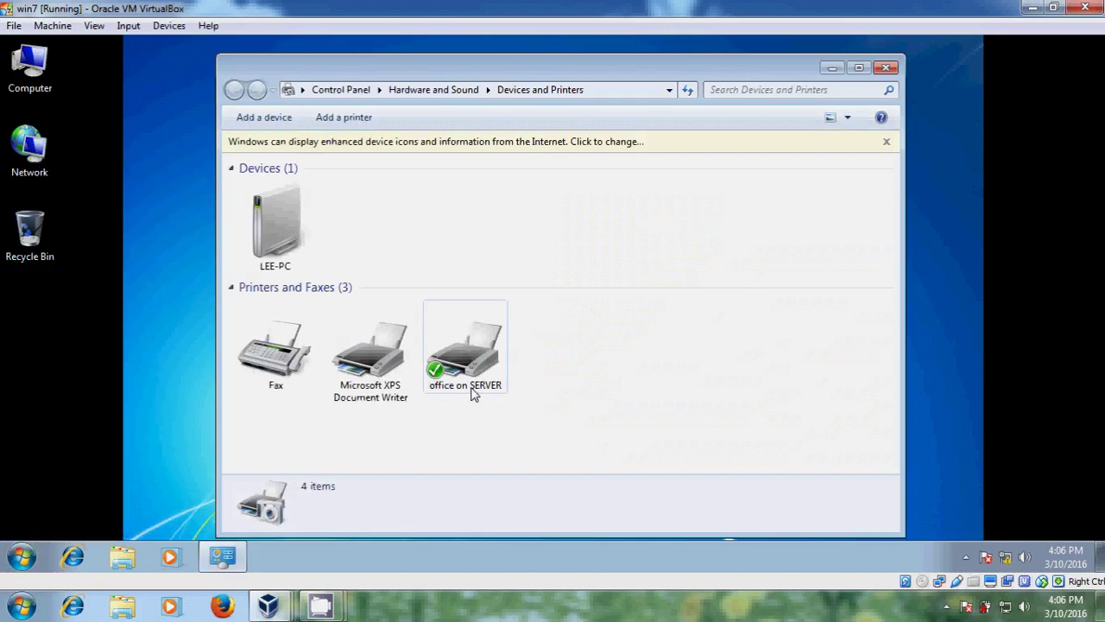
mouse_move(473, 395)
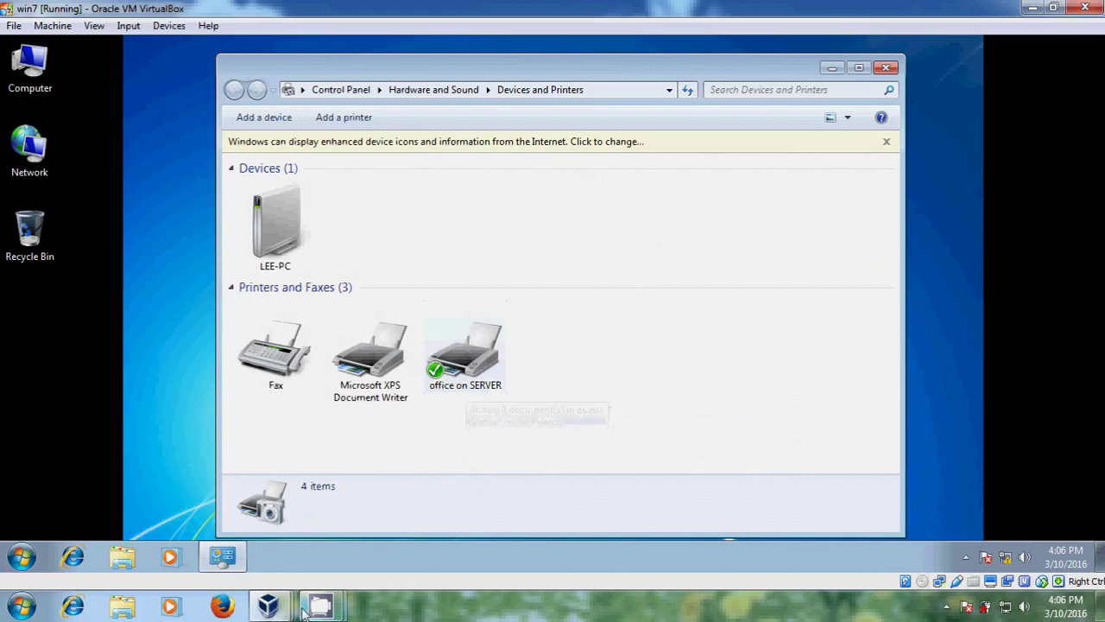
- Switch back to the 2008 server virtual machine
key("F9")
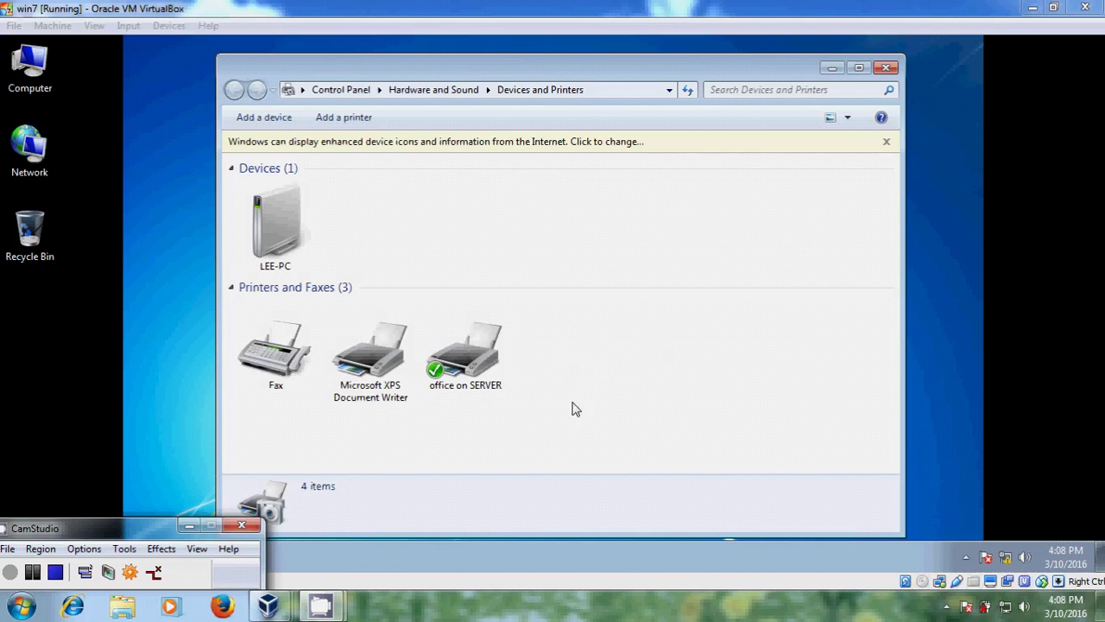
mouse_move(272, 611)
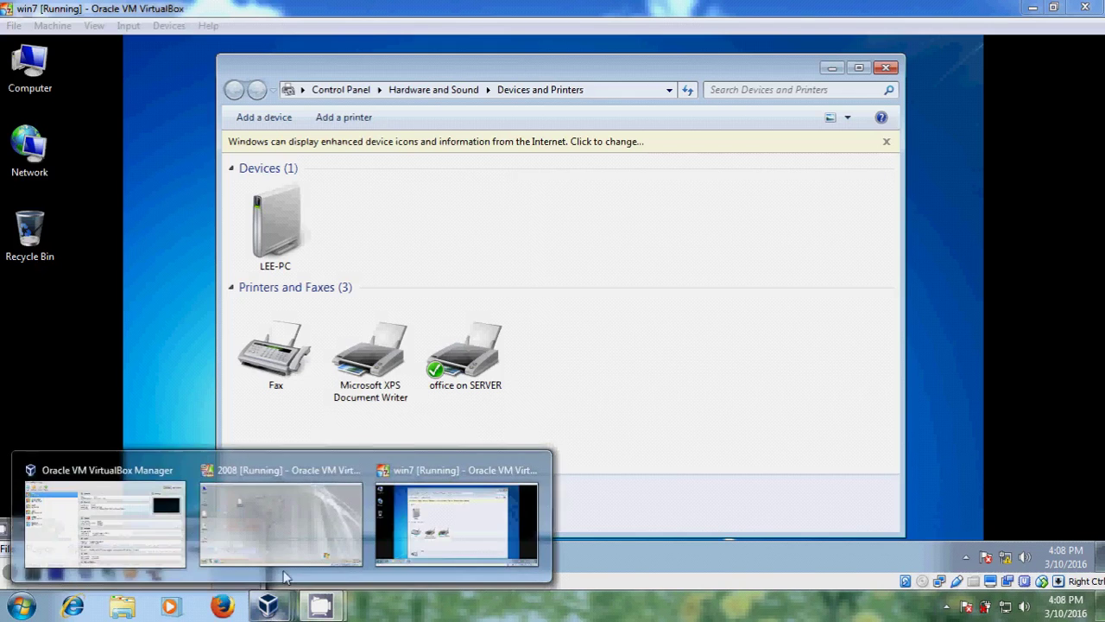
left_click(313, 523)
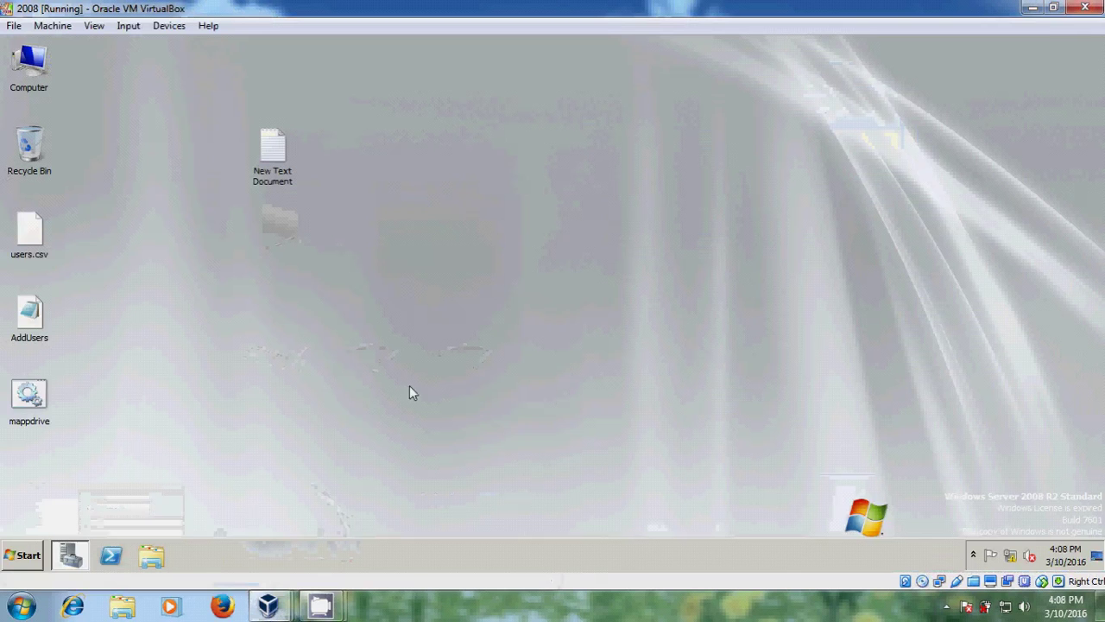
- Reopen Print Management on the server and list the printers installed on the local print server
left_click(29, 558)
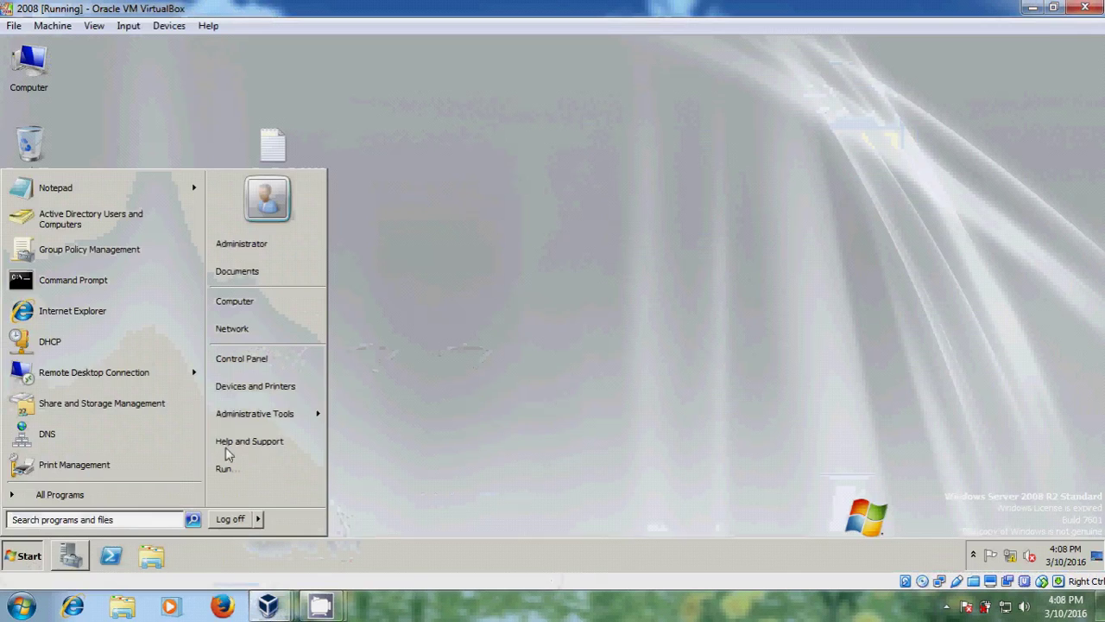
mouse_move(304, 424)
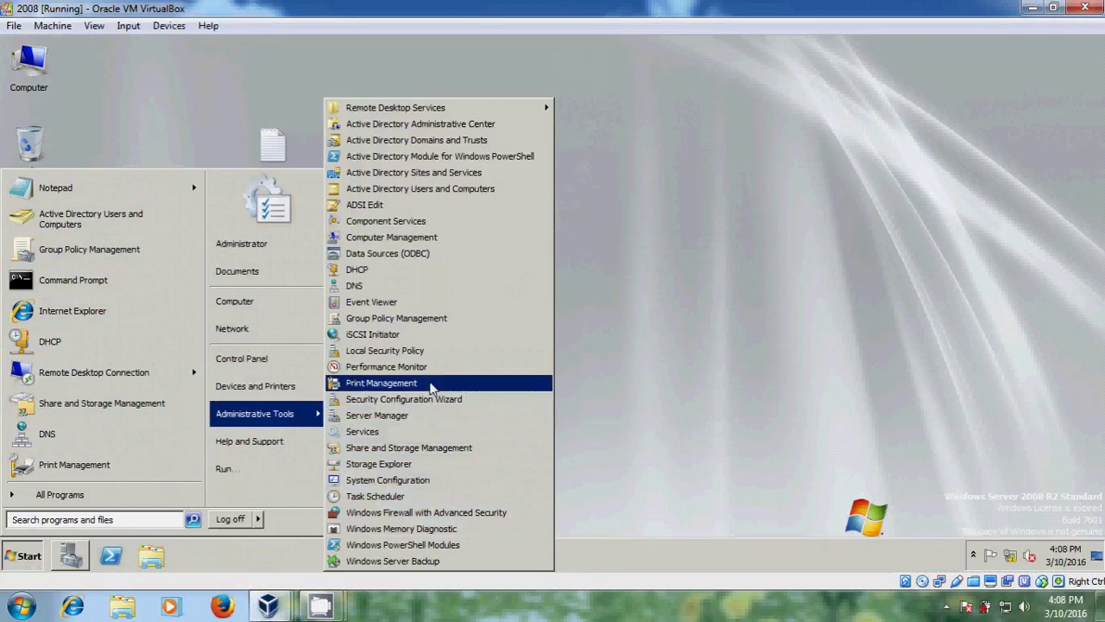
left_click(381, 382)
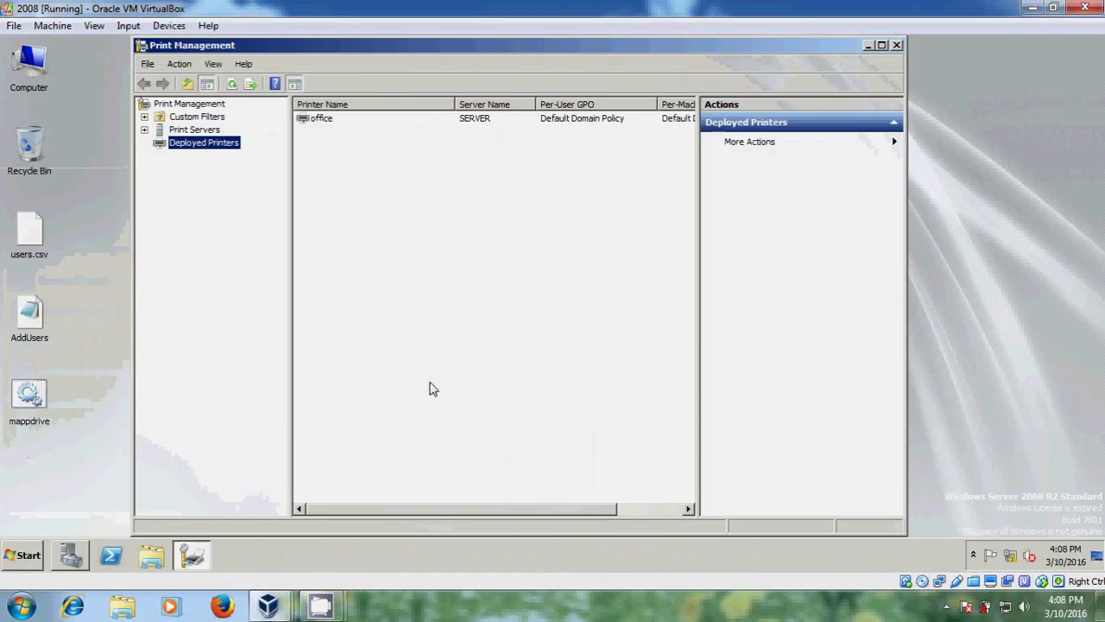
left_click(144, 130)
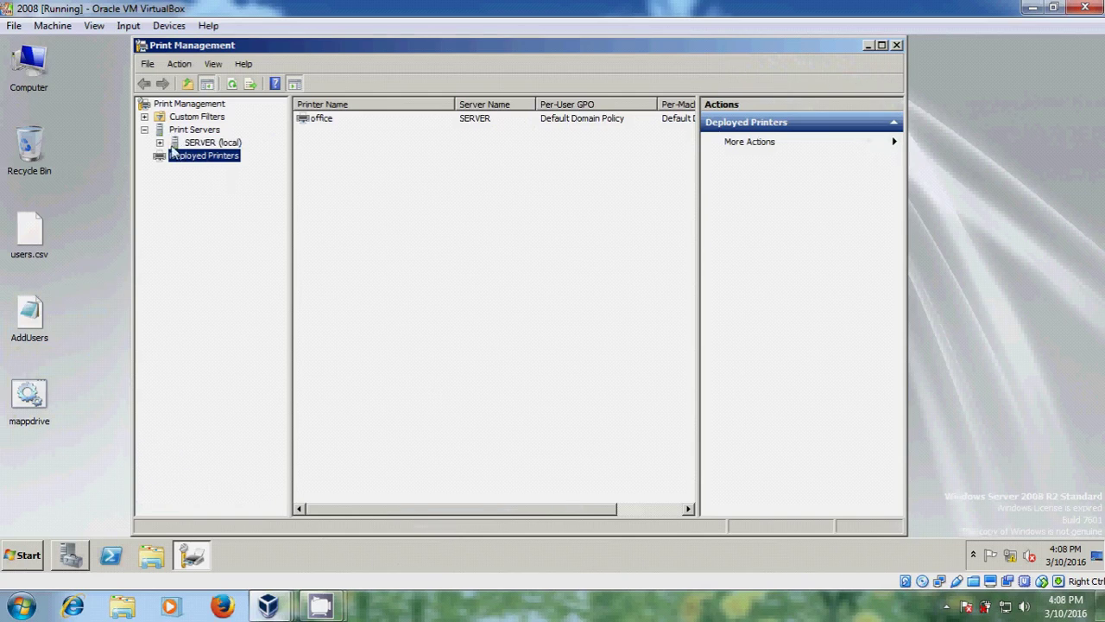
left_click(160, 143)
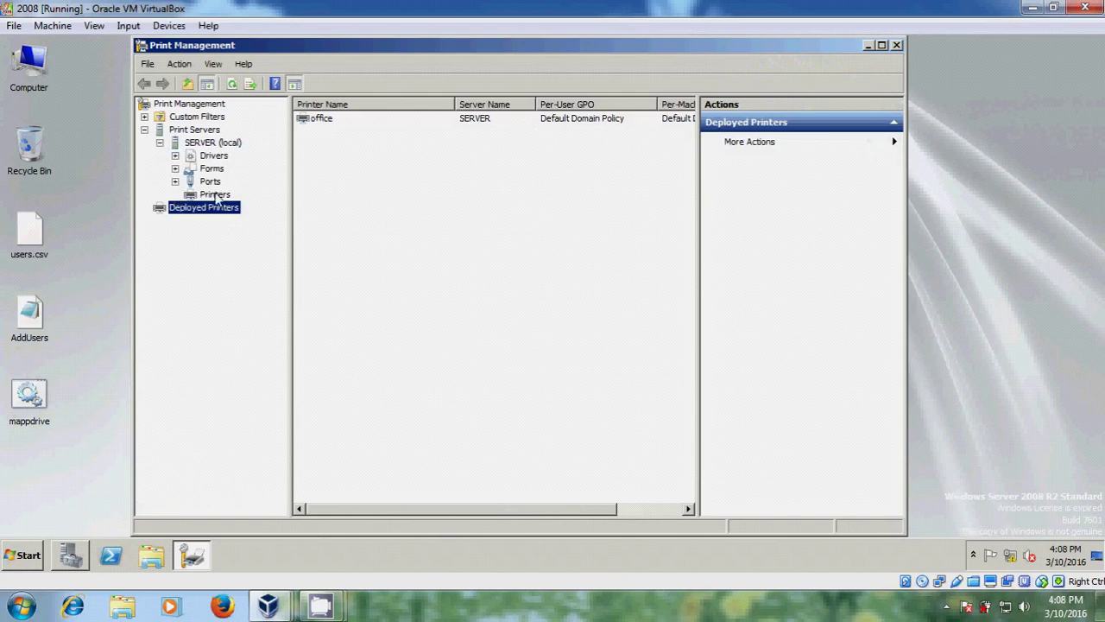
left_click(213, 196)
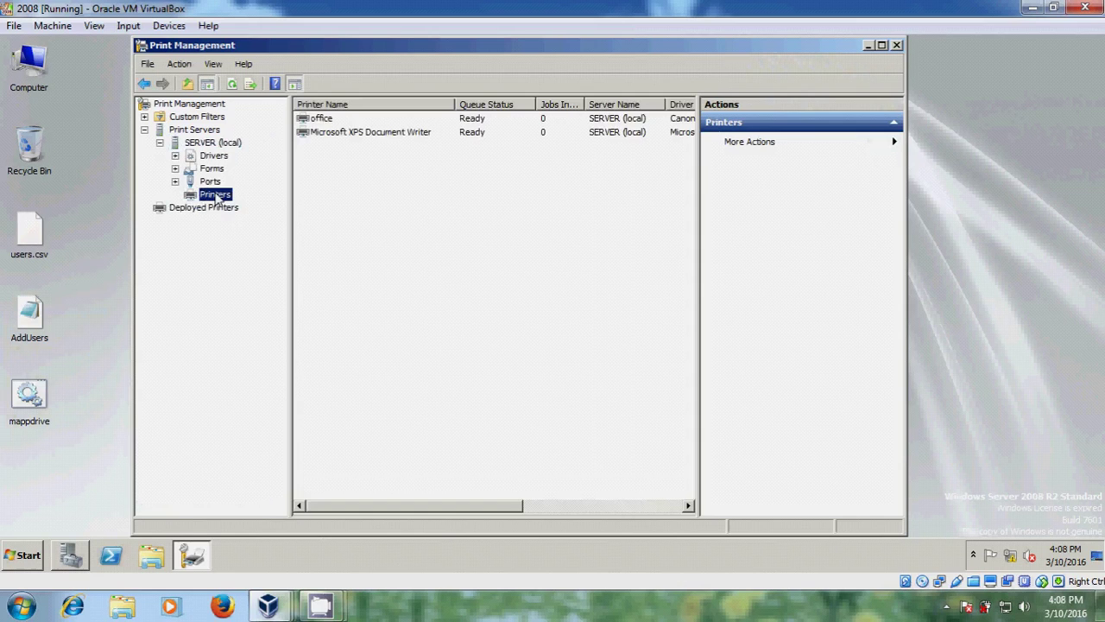
- Review the sharing and additional driver options in the office printer's properties, then close the properties and Print Management
right_click(325, 119)
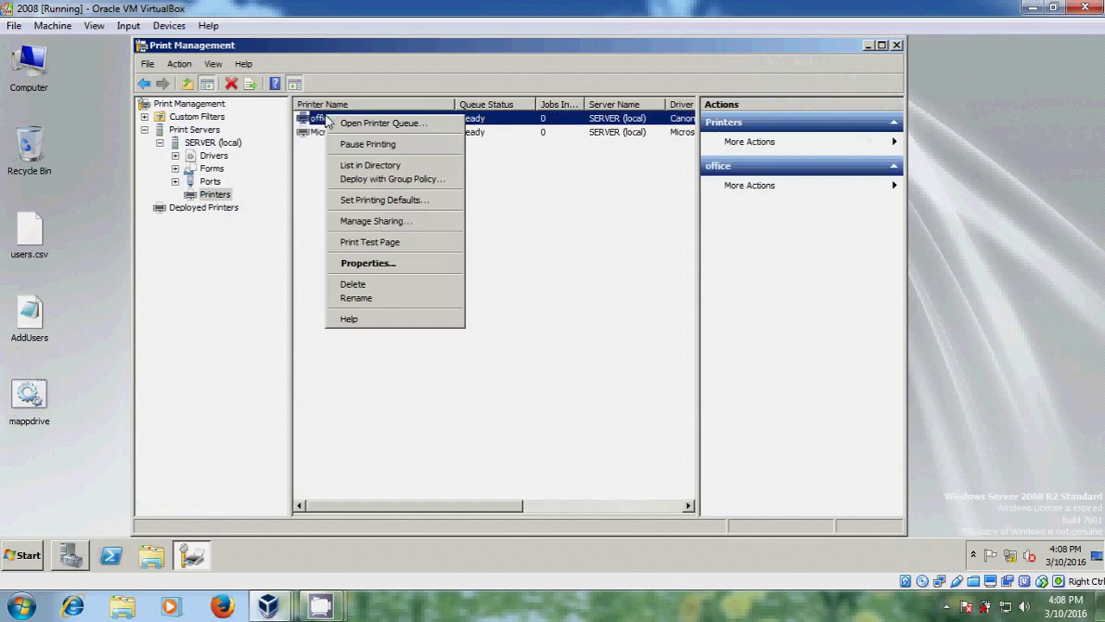
left_click(405, 263)
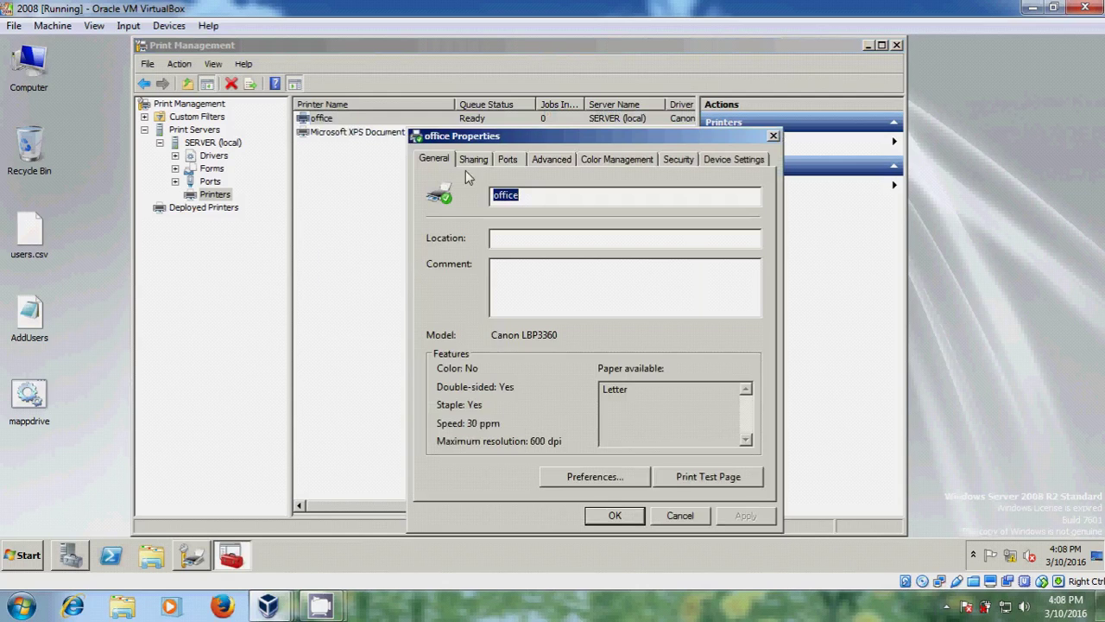
left_click(475, 159)
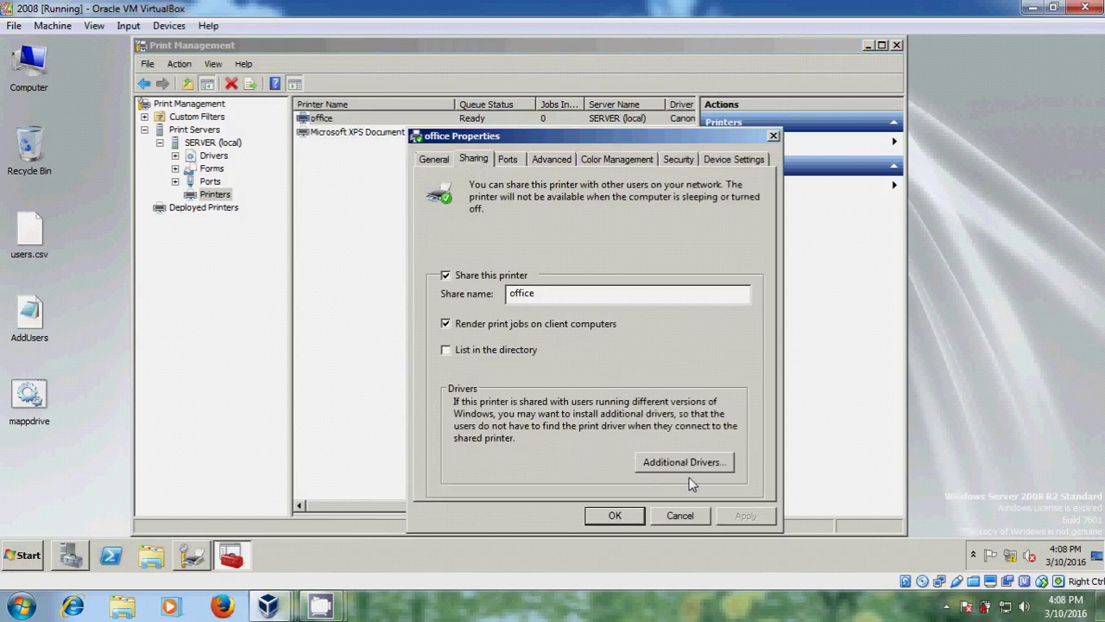
left_click(774, 139)
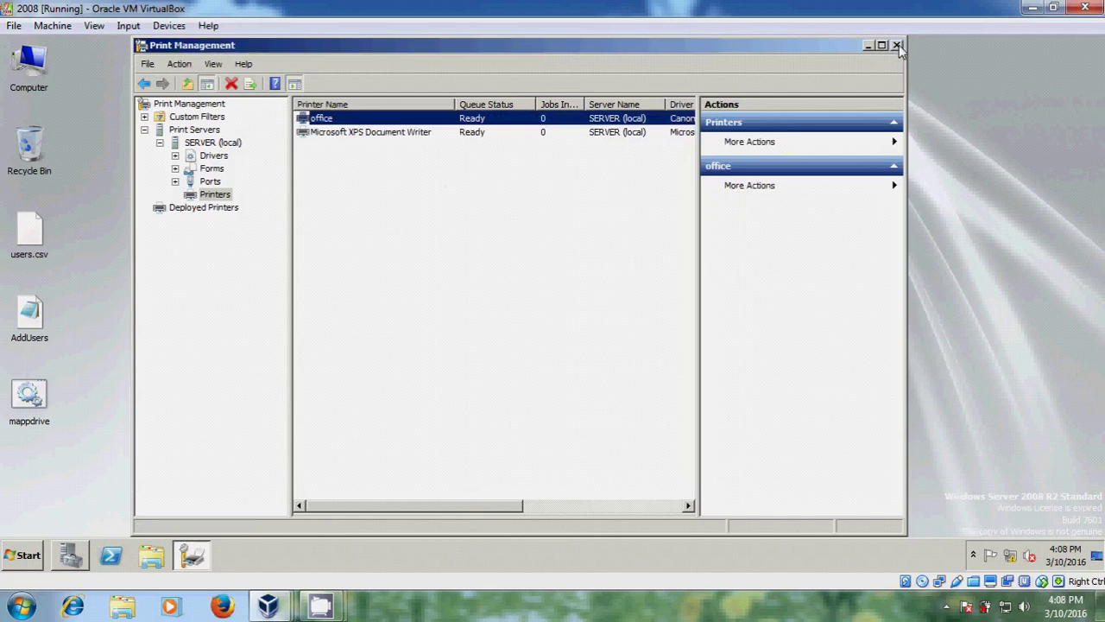
left_click(897, 45)
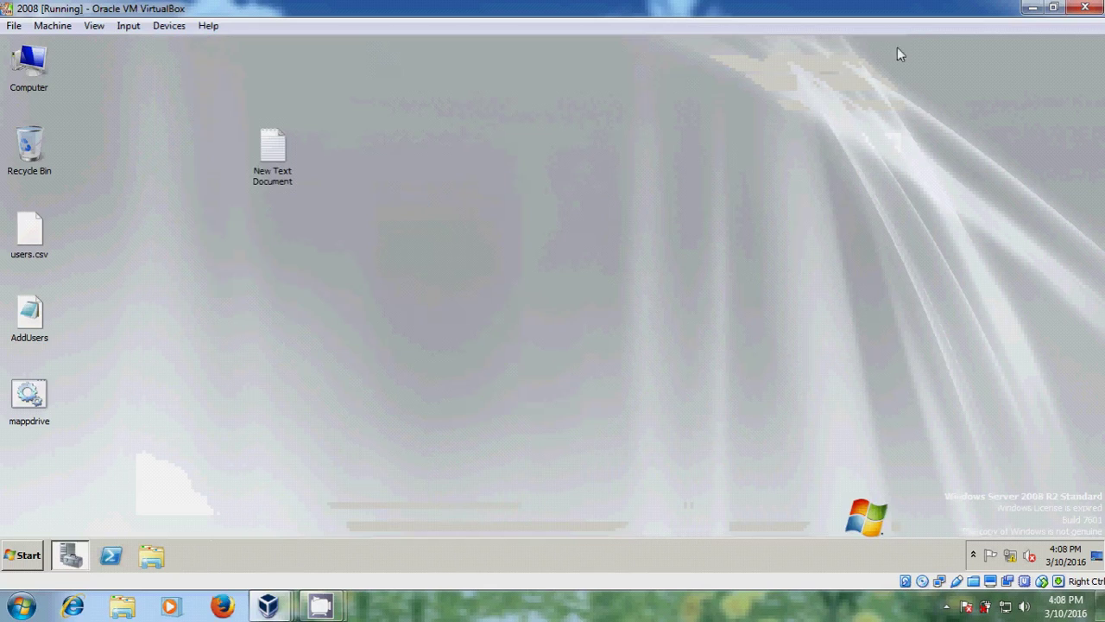
- Switch to the win7 virtual machine, browse \\server for the shared office printer, and close the share window
left_click(268, 606)
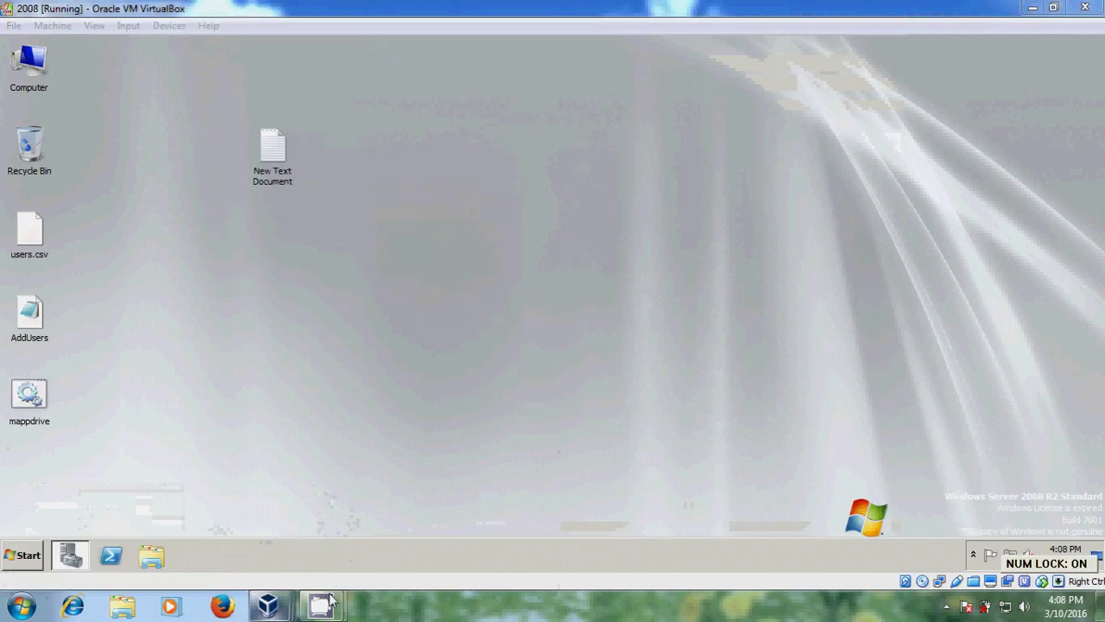
mouse_move(266, 609)
left_click(428, 522)
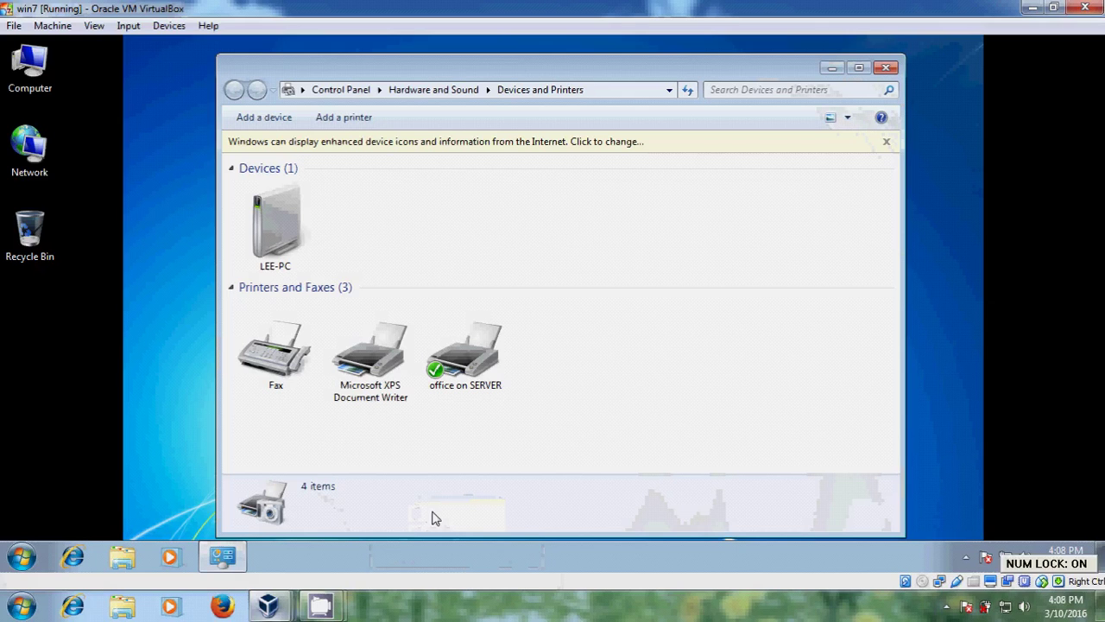
left_click(19, 560)
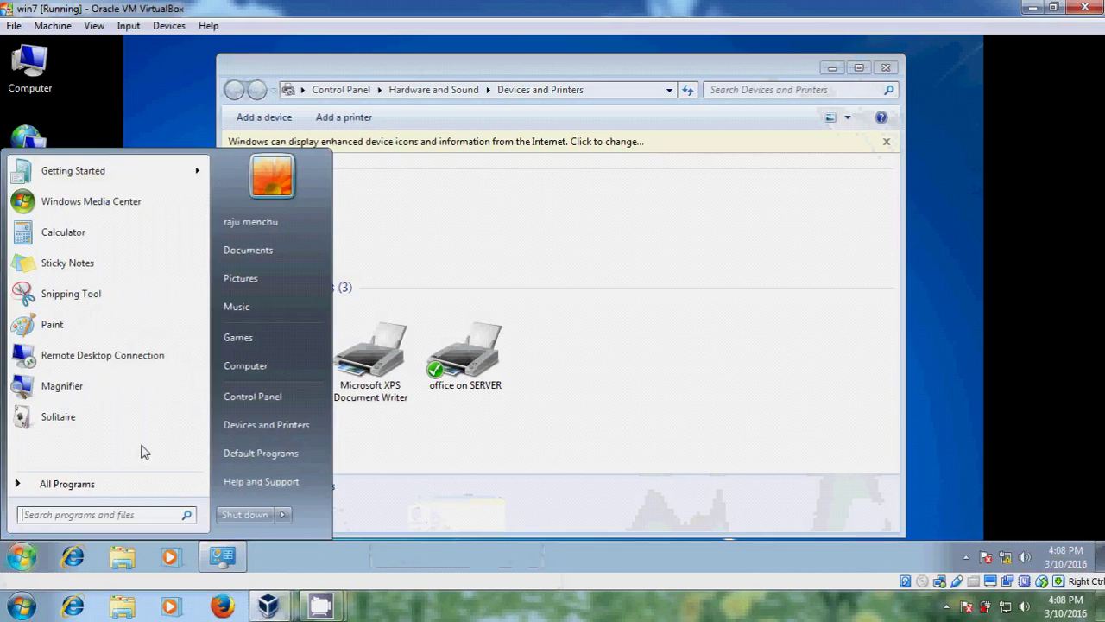
type("\\\\")
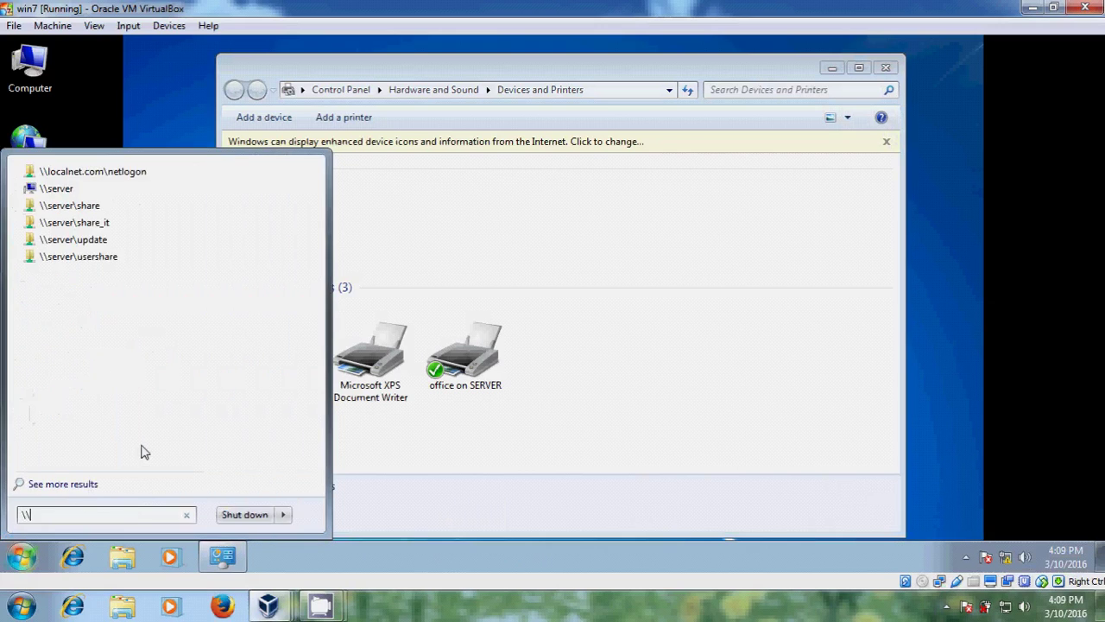
type("server")
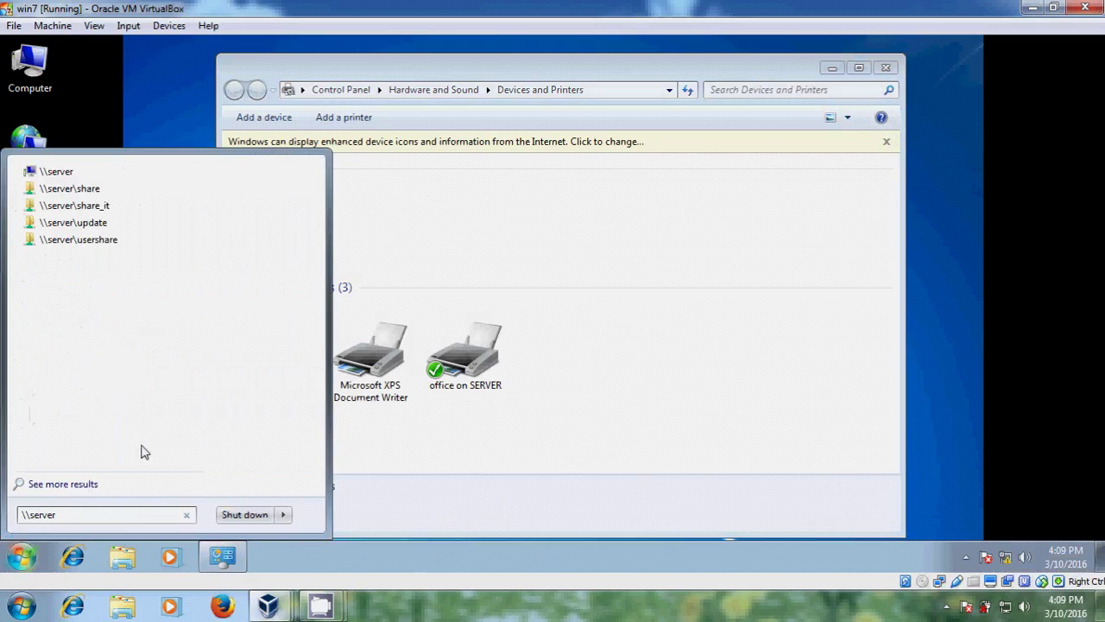
key("Return")
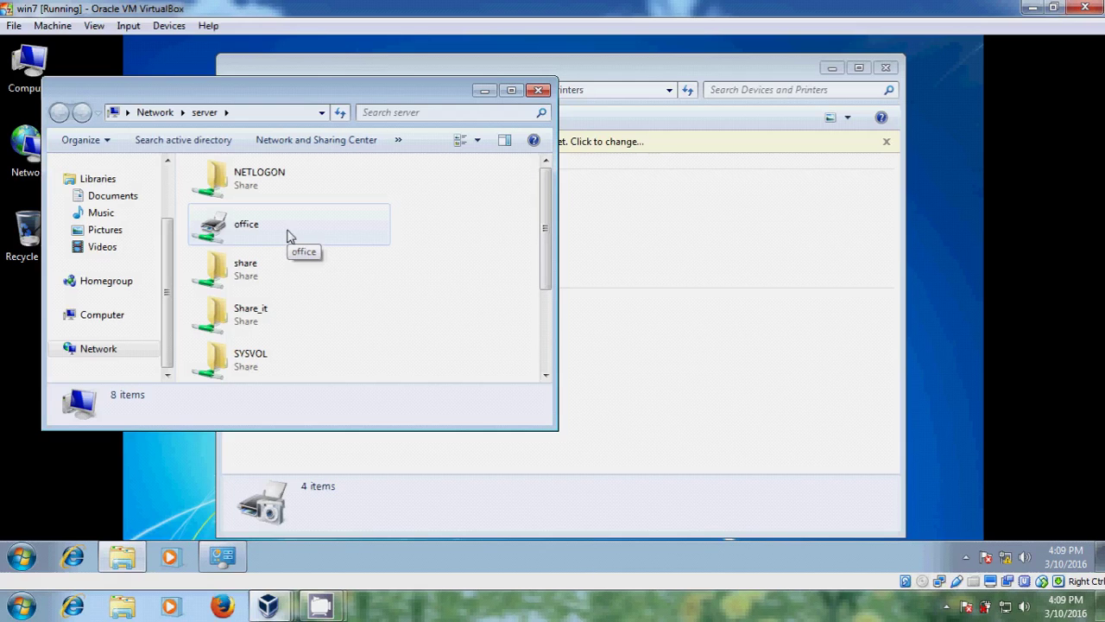
left_click(539, 91)
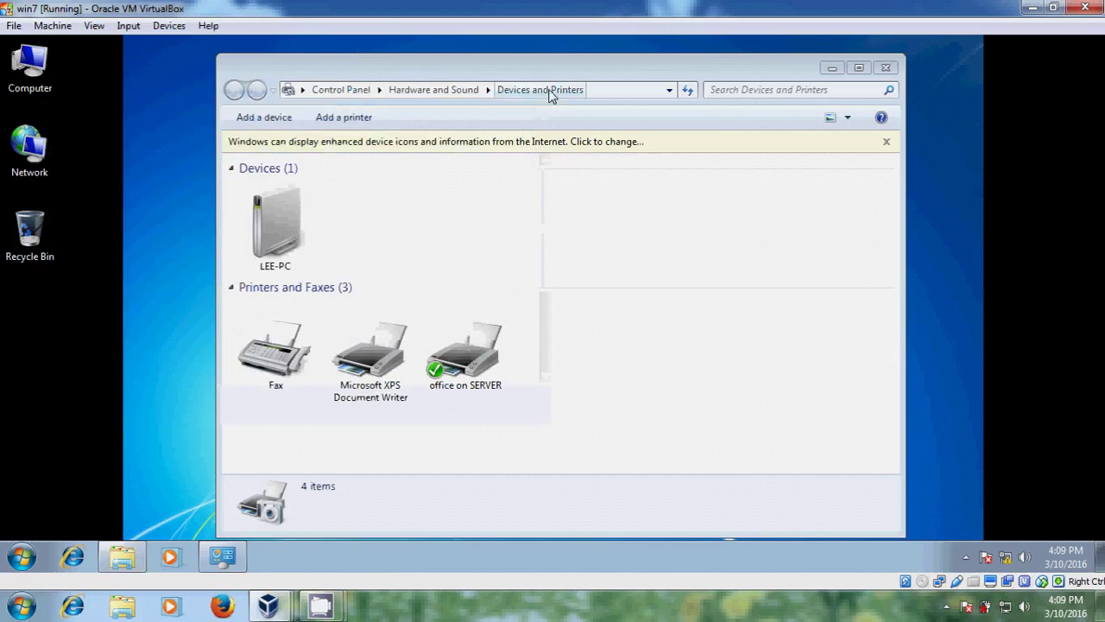
- Close Devices and Printers on the Windows 7 client and minimize both virtual machine windows
left_click(887, 68)
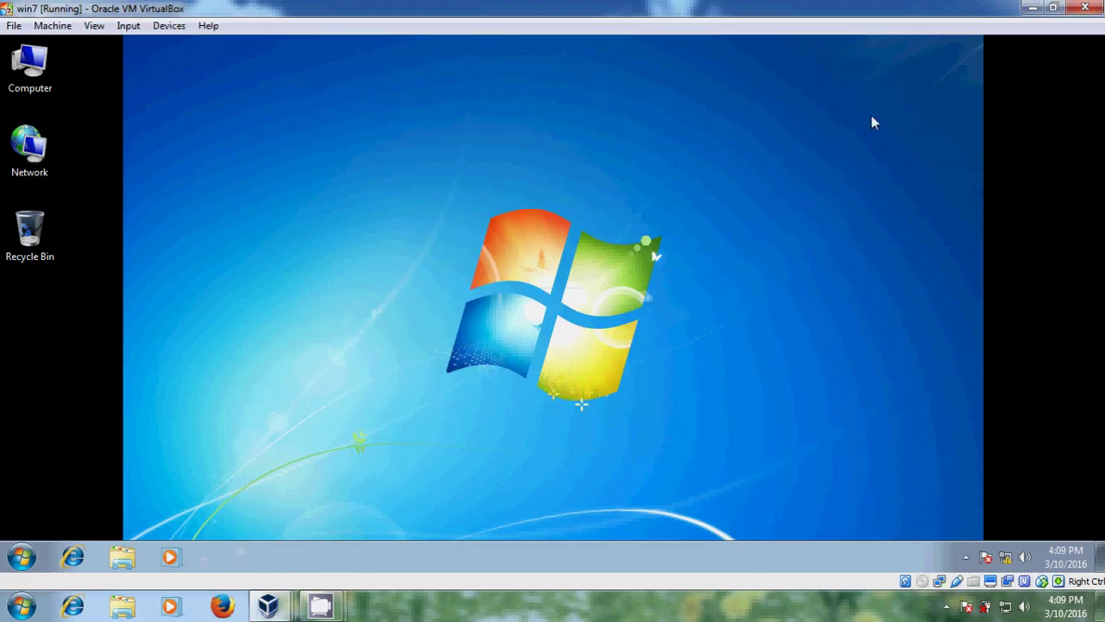
left_click(1033, 8)
left_click(1035, 7)
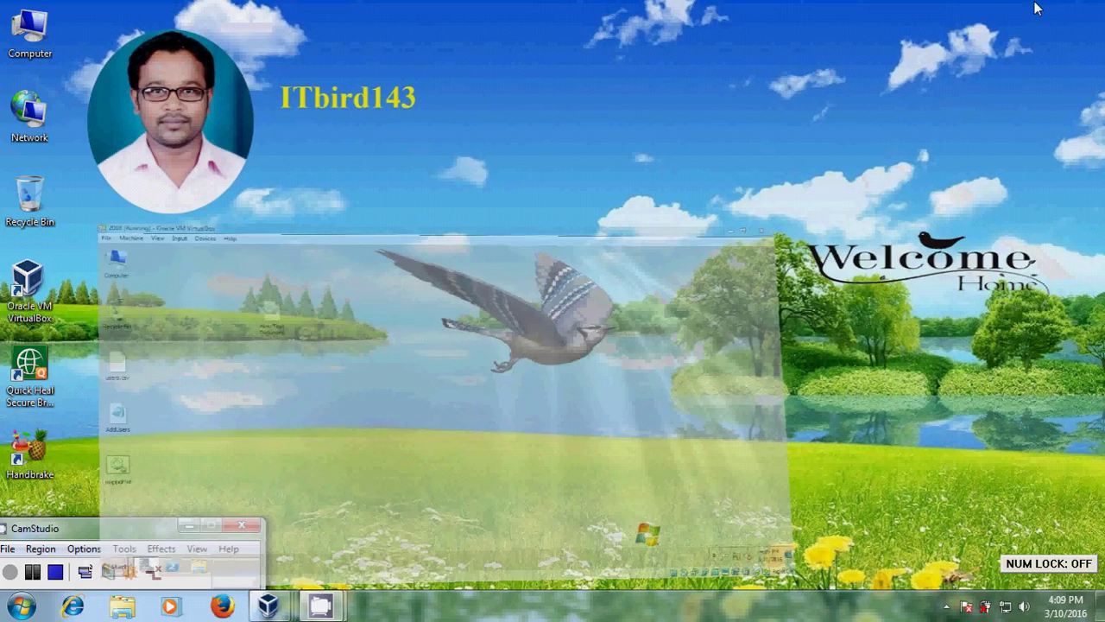